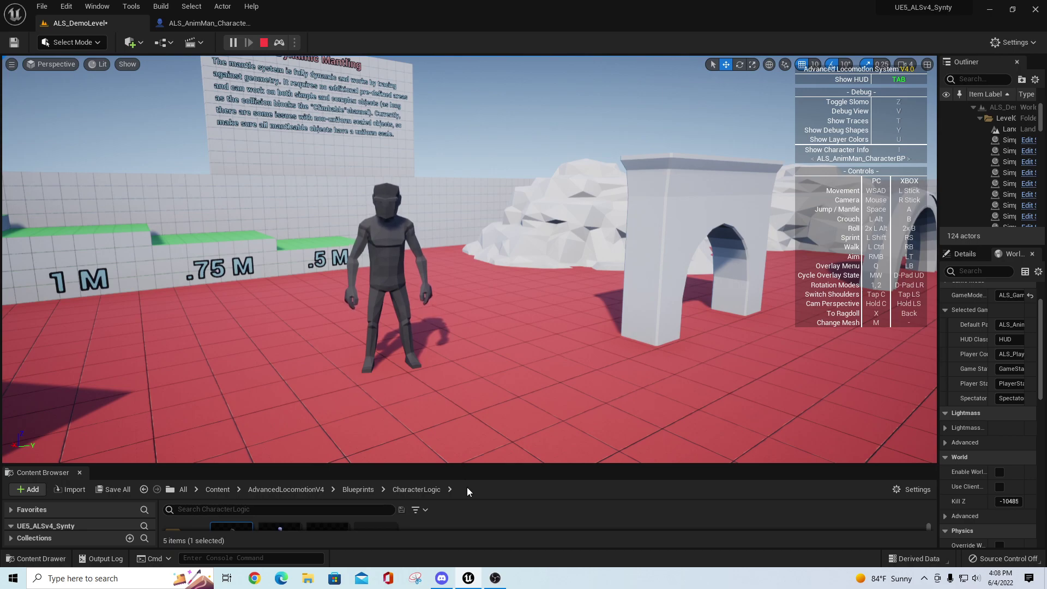
# - Start playing, possess the ALS character with F8 and walk it forward
pyautogui.click(504, 381)
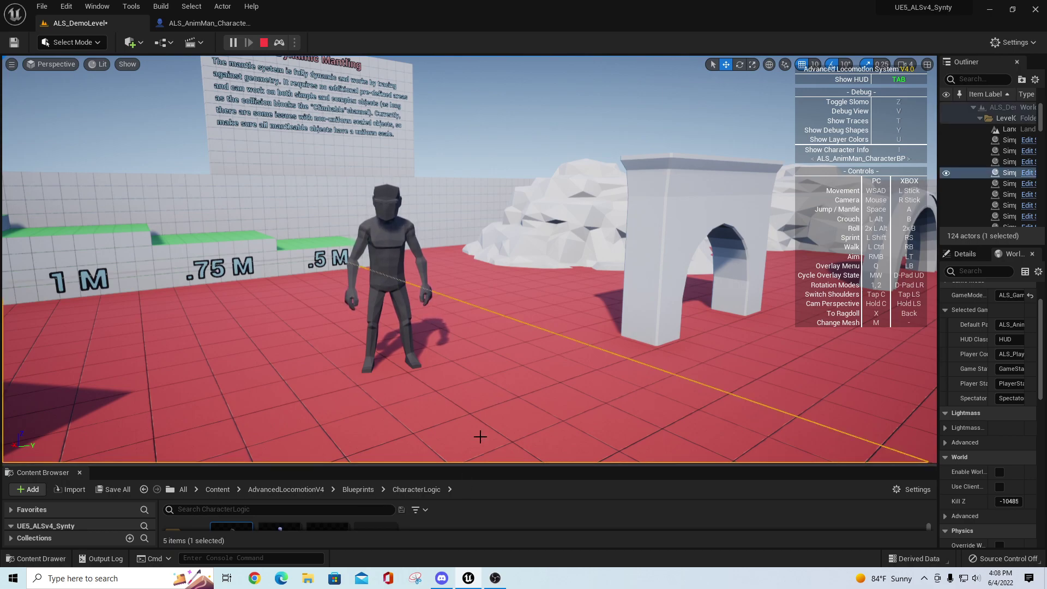
pyautogui.press('F8')
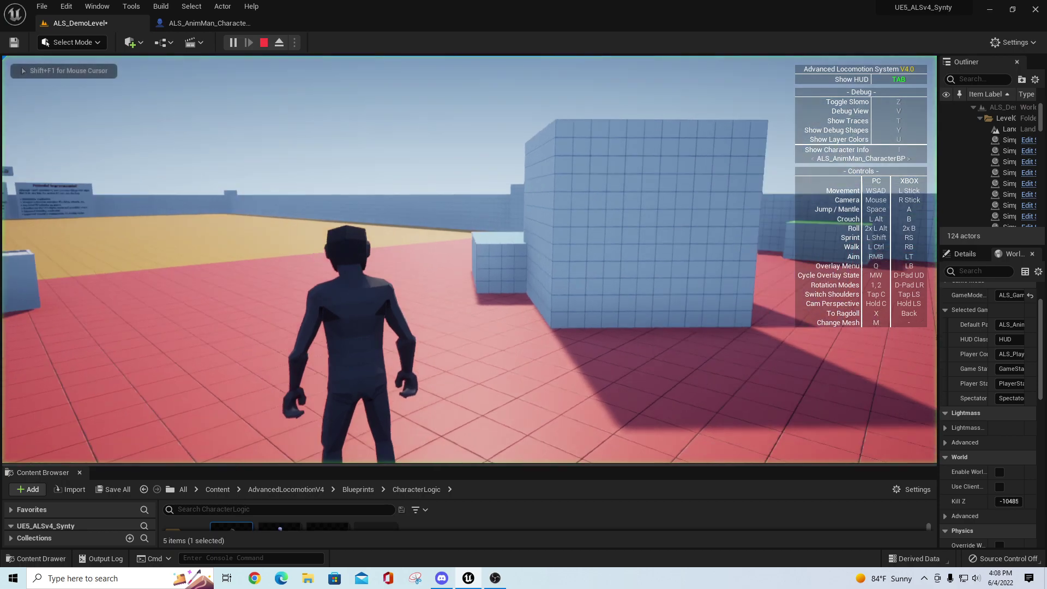
pyautogui.press('w')
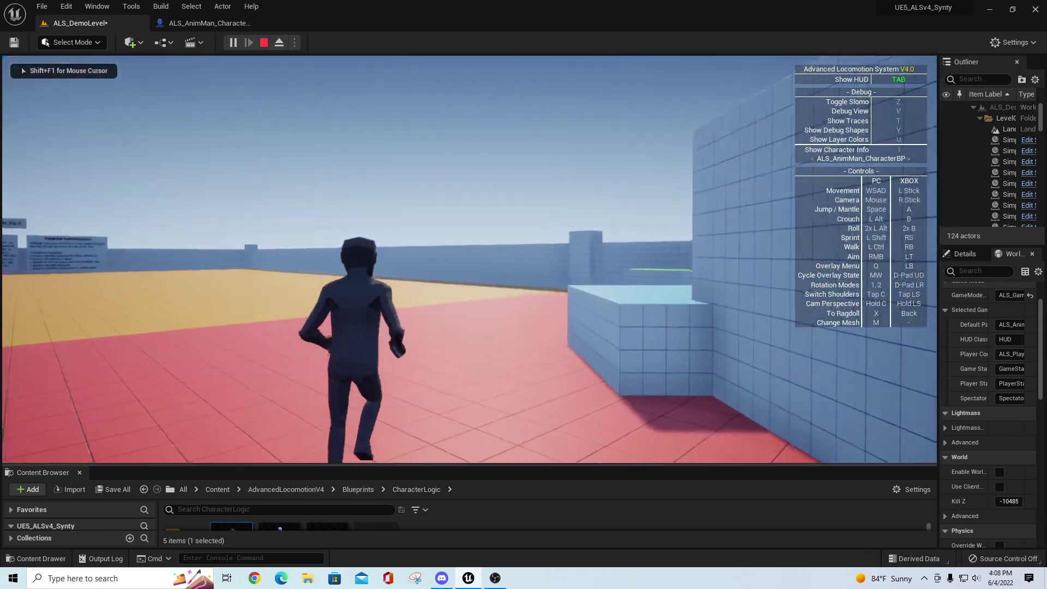
# - Switch the character's overlay state to Masculine, then to HandsTied
pyautogui.press('q')
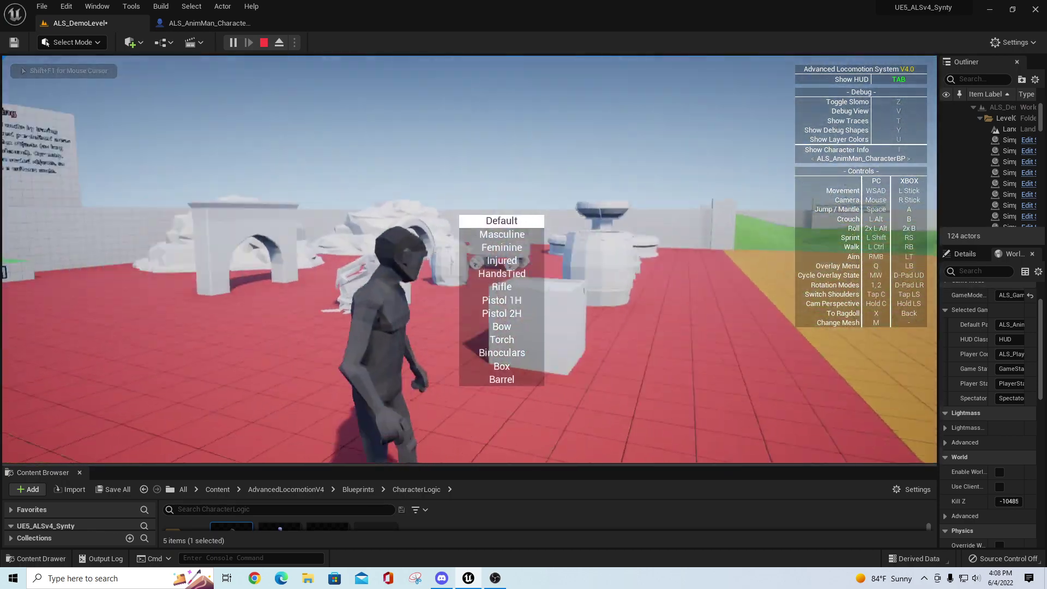
pyautogui.scroll(-1, 468, 259)
pyautogui.press('q')
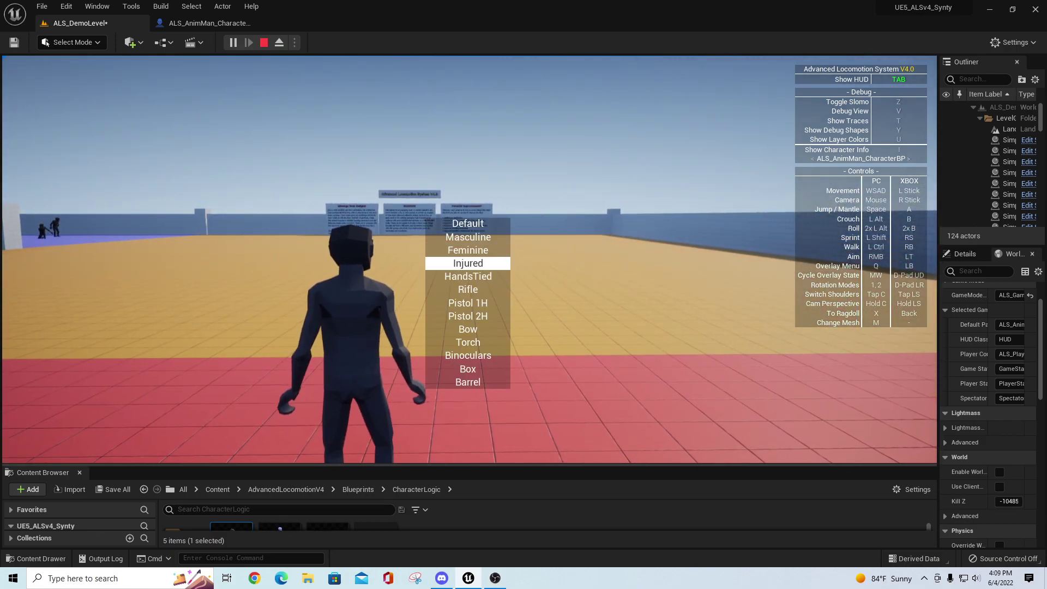
pyautogui.press('a')
pyautogui.press('q')
pyautogui.scroll(-3, 469, 259)
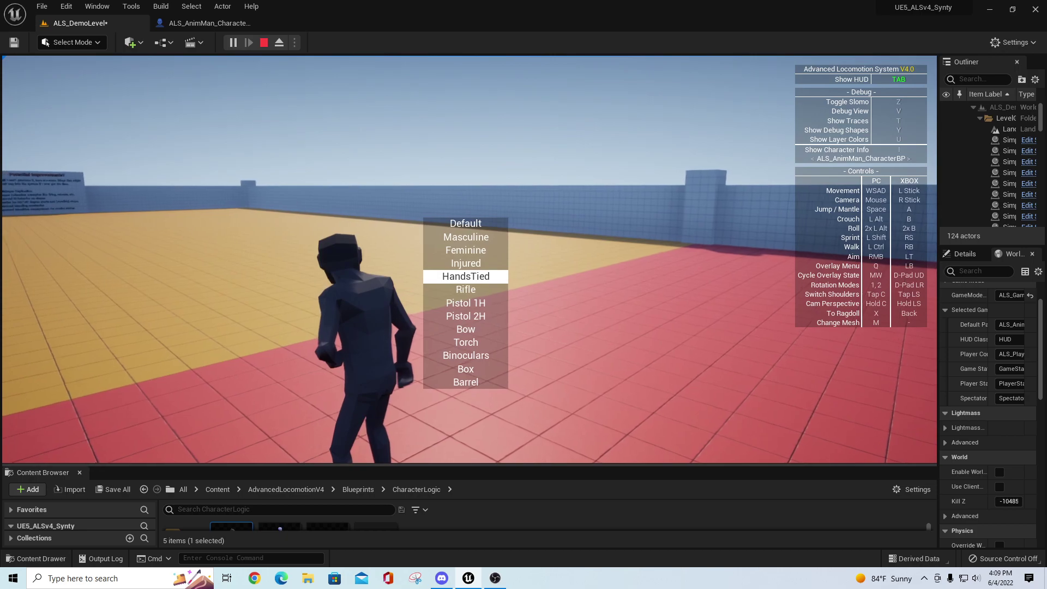
# - Equip the Rifle overlay and aim it, then switch to Pistol 1H
pyautogui.press('q')
pyautogui.scroll(-1, 469, 259)
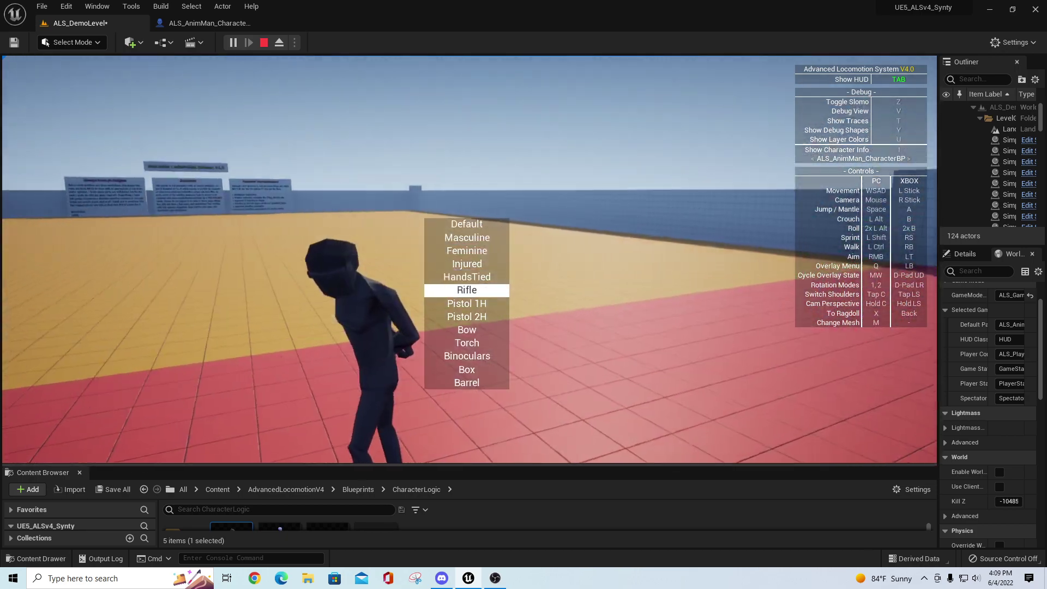
pyautogui.rightClick(469, 259)
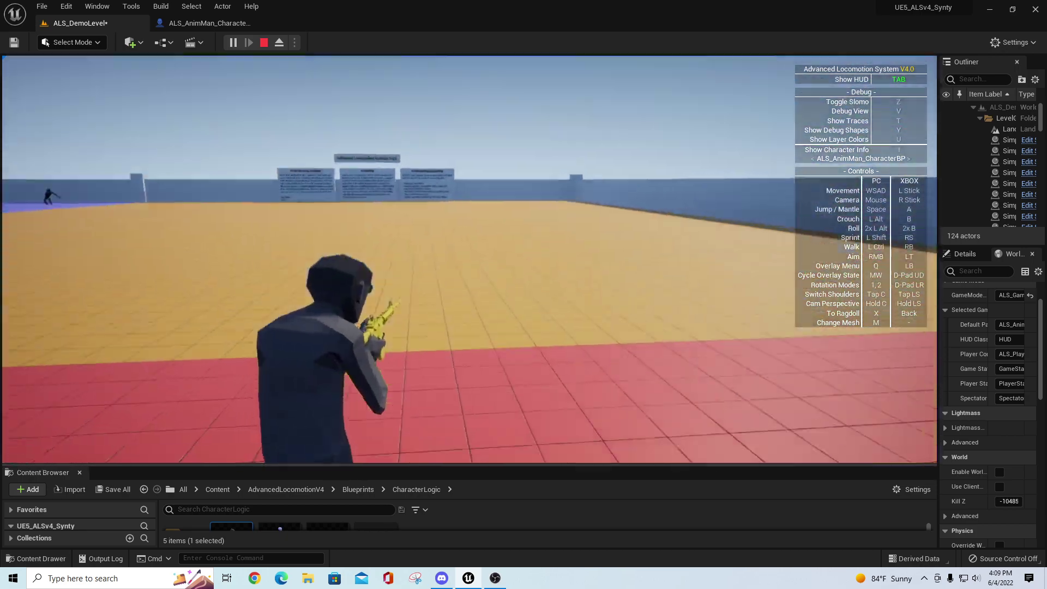
pyautogui.press('q')
pyautogui.scroll(-1, 469, 259)
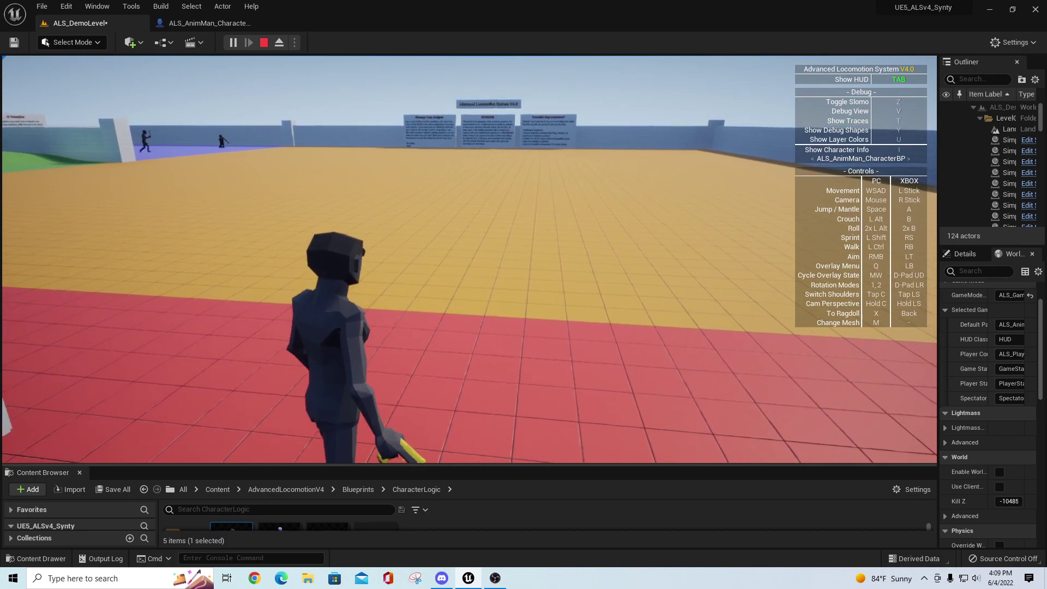
# - Cycle on through the Bow and Torch overlays and walk onto the yellow floor
pyautogui.press('q')
pyautogui.scroll(-1, 468, 259)
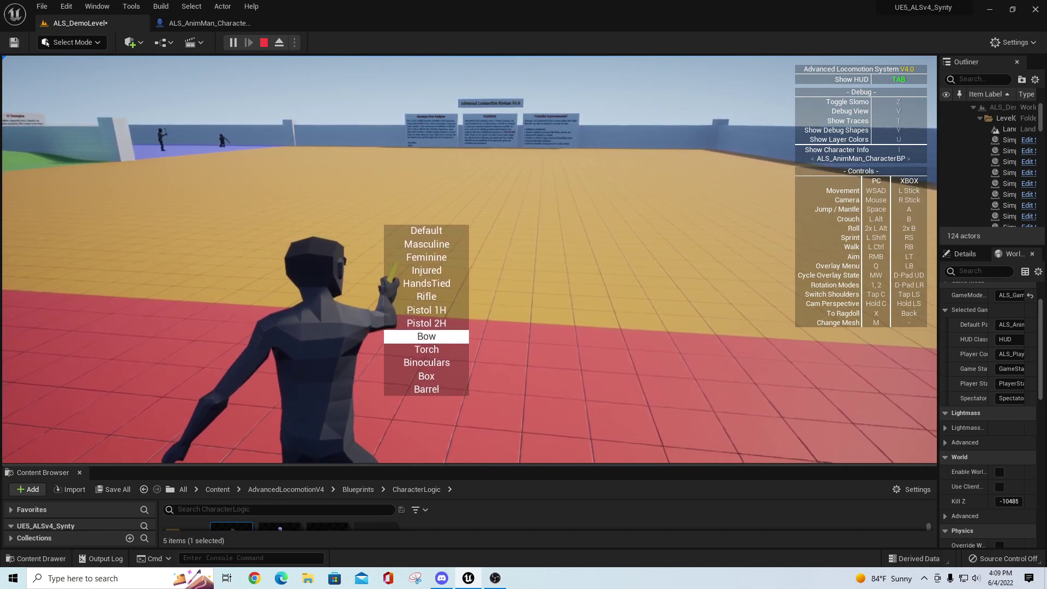
pyautogui.scroll(-1, 469, 259)
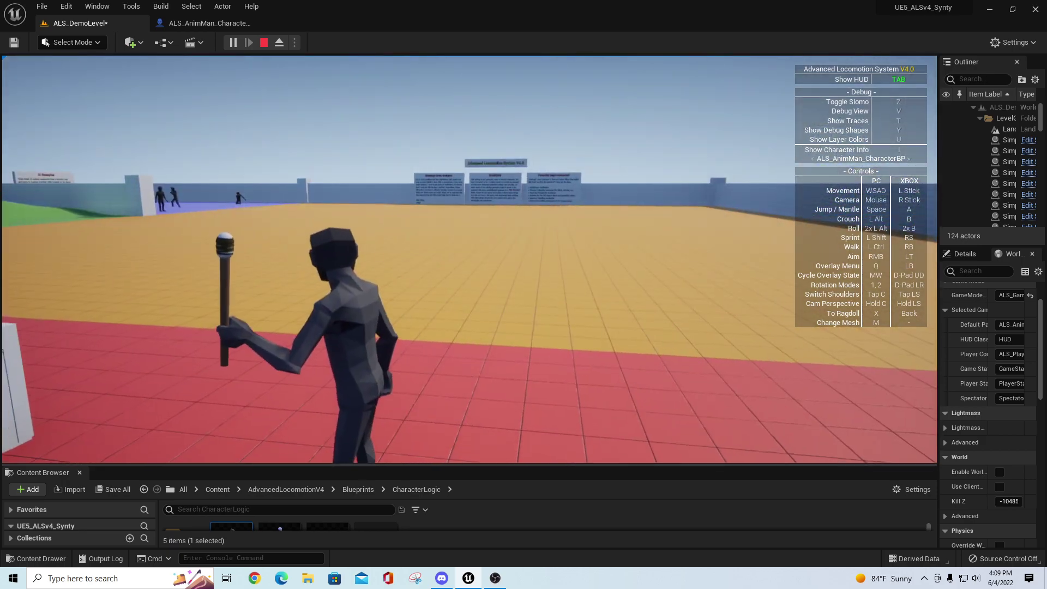
pyautogui.press('w')
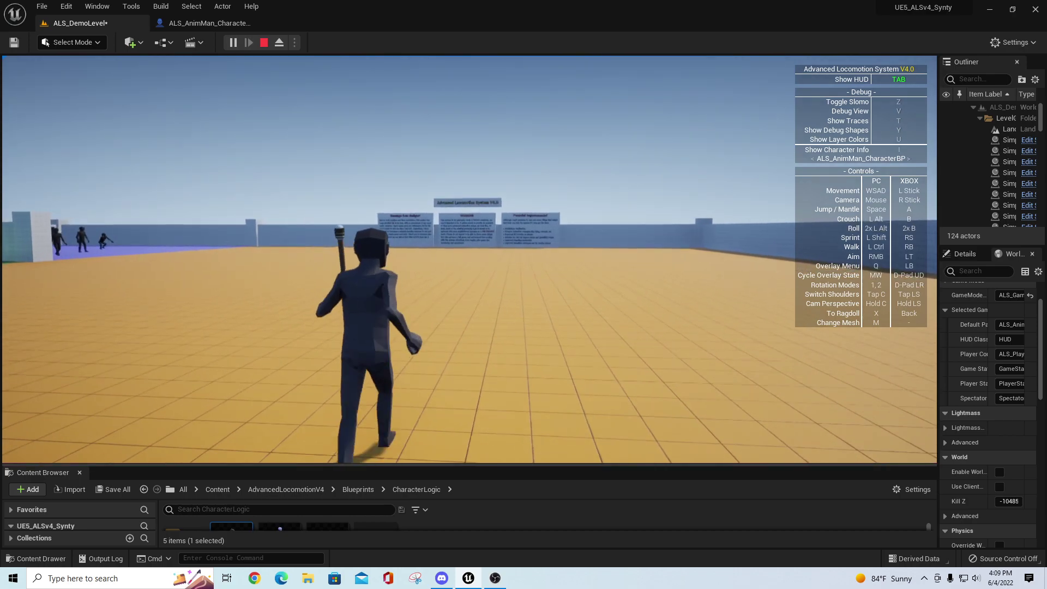
# - Cycle back to the pistol overlay, walk with it, then stop the play session
pyautogui.press('q')
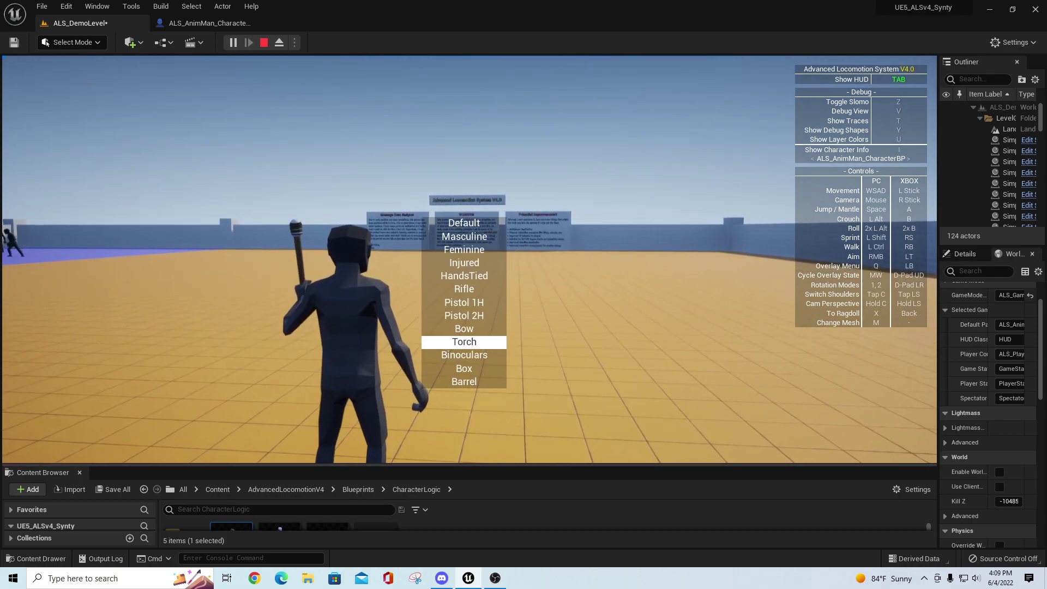
pyautogui.scroll(3, 465, 302)
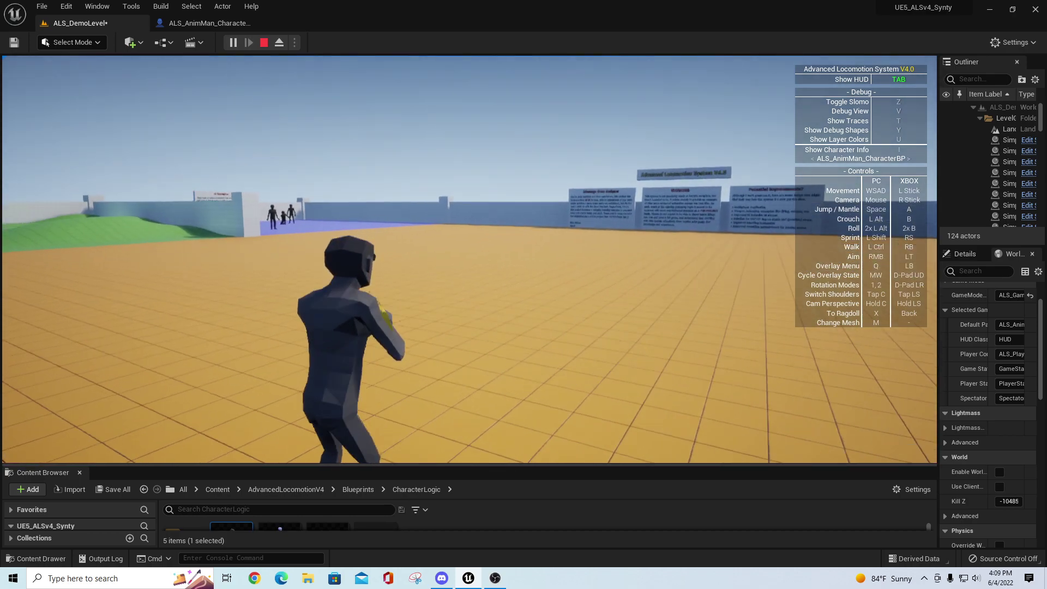
pyautogui.press('q')
pyautogui.scroll(-1, 411, 311)
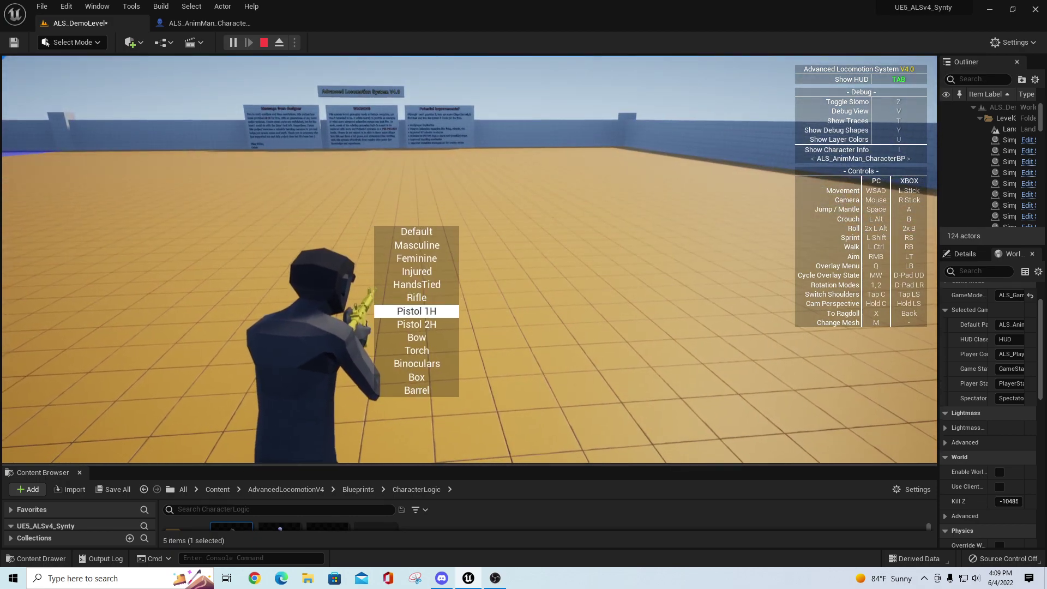
pyautogui.press('s')
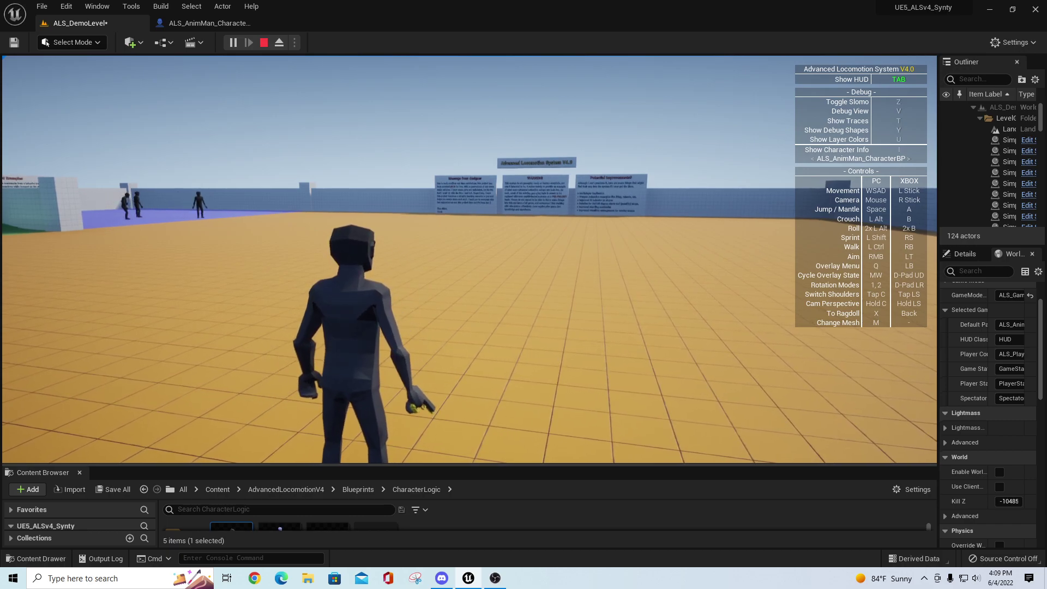
pyautogui.press('Escape')
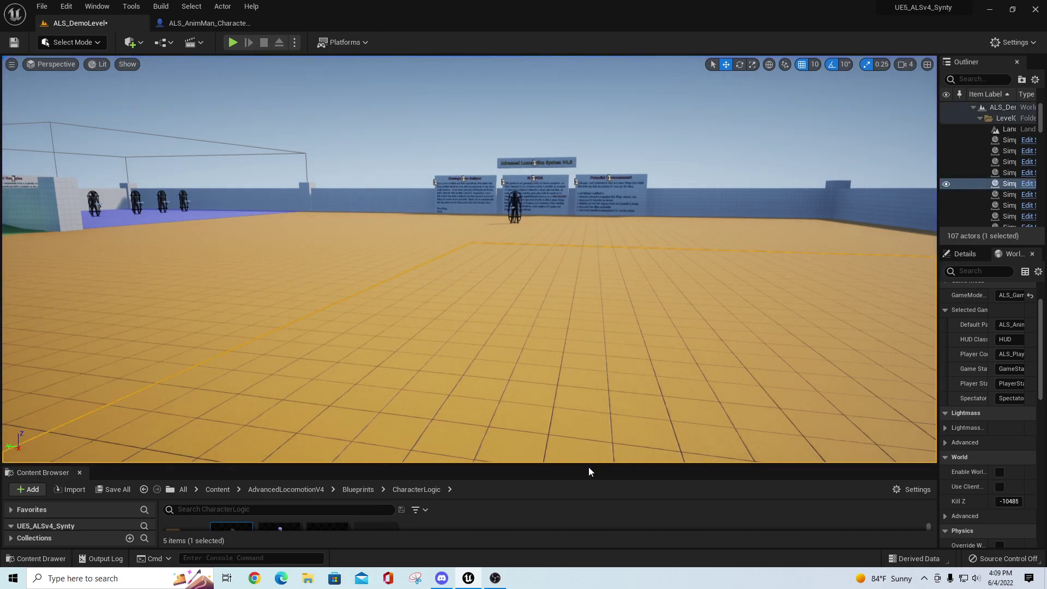
# - Enlarge the Content Browser and Outliner/Details panels, then open Content > AdvancedLocomotionV4
pyautogui.moveTo(588, 468); pyautogui.dragTo(627, 352)
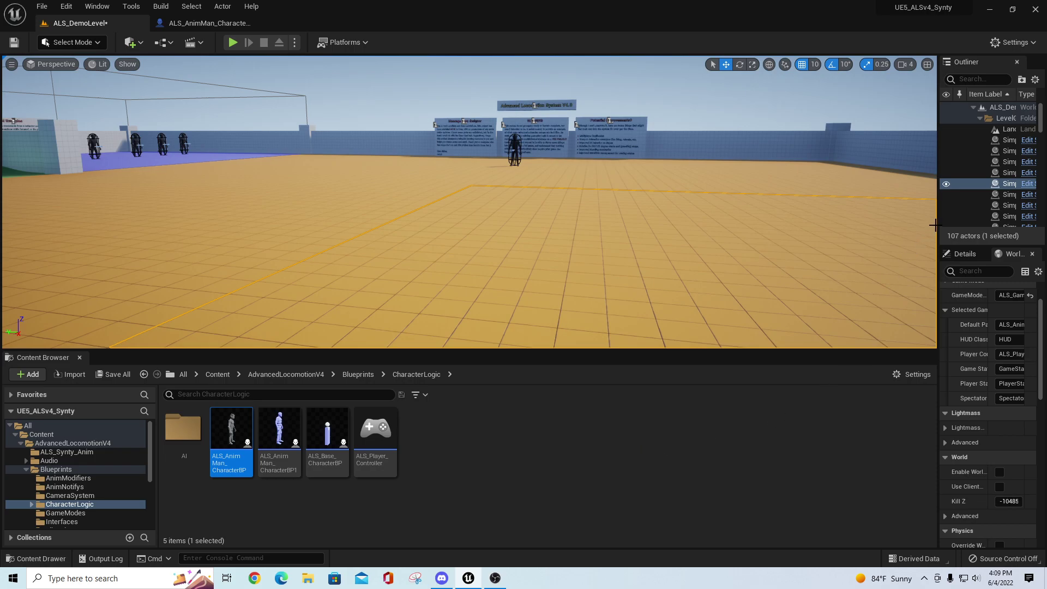
pyautogui.moveTo(934, 225); pyautogui.dragTo(865, 225)
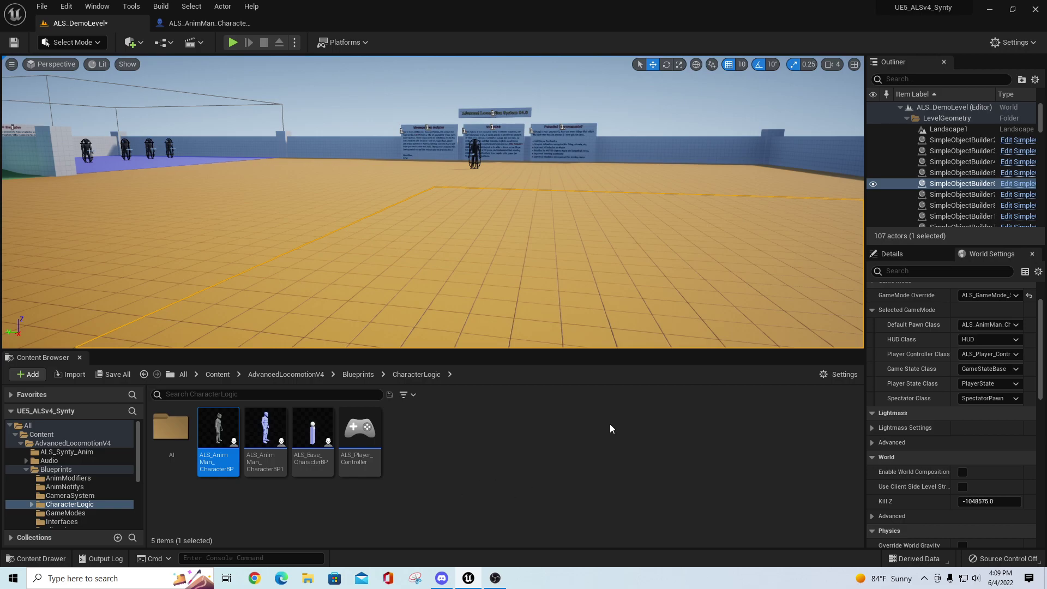
pyautogui.click(20, 443)
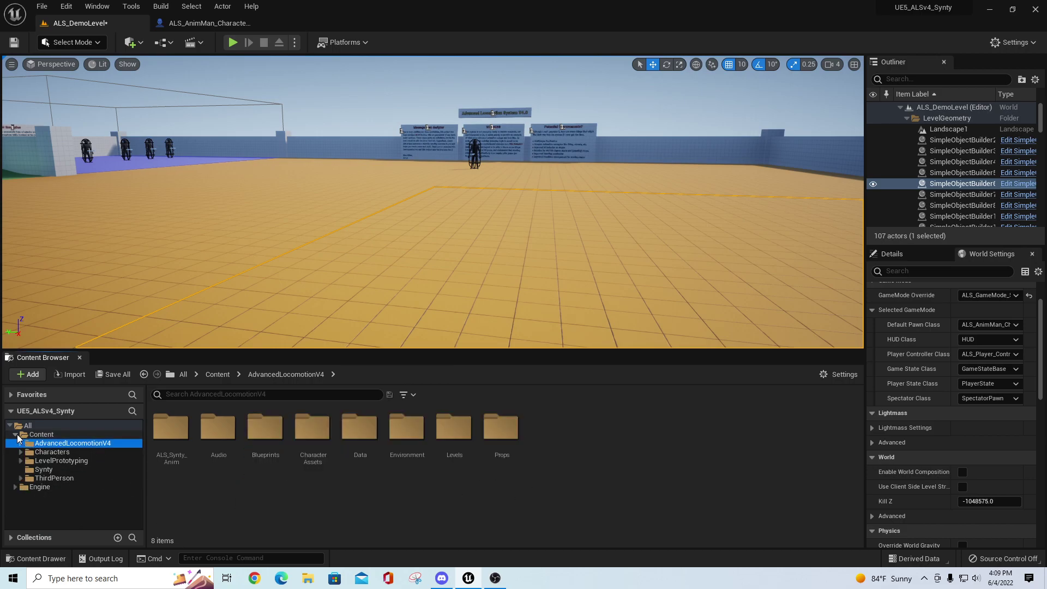
pyautogui.click(16, 435)
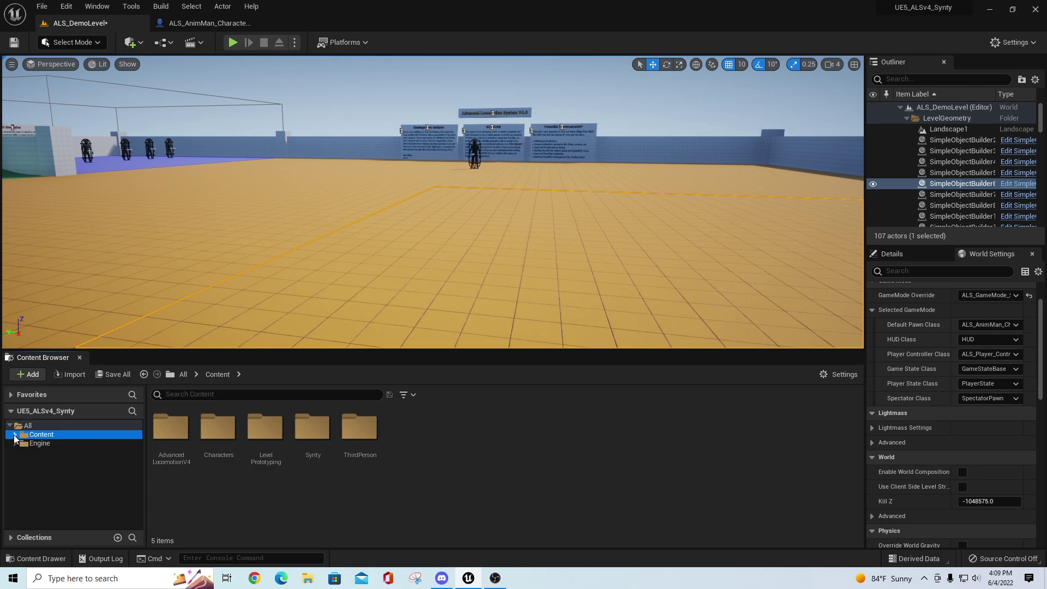
pyautogui.click(15, 435)
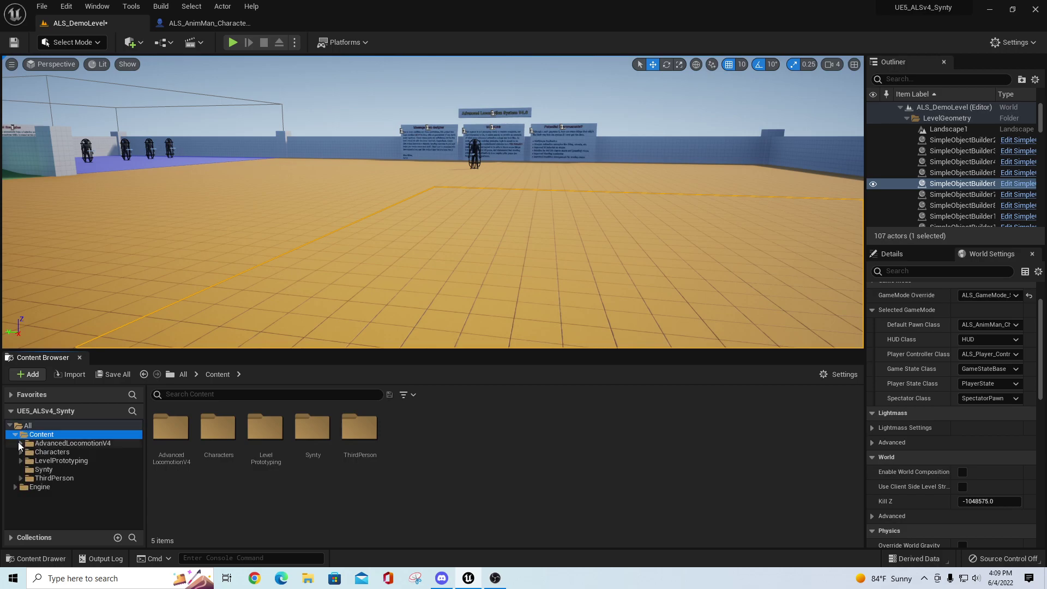
pyautogui.click(62, 444)
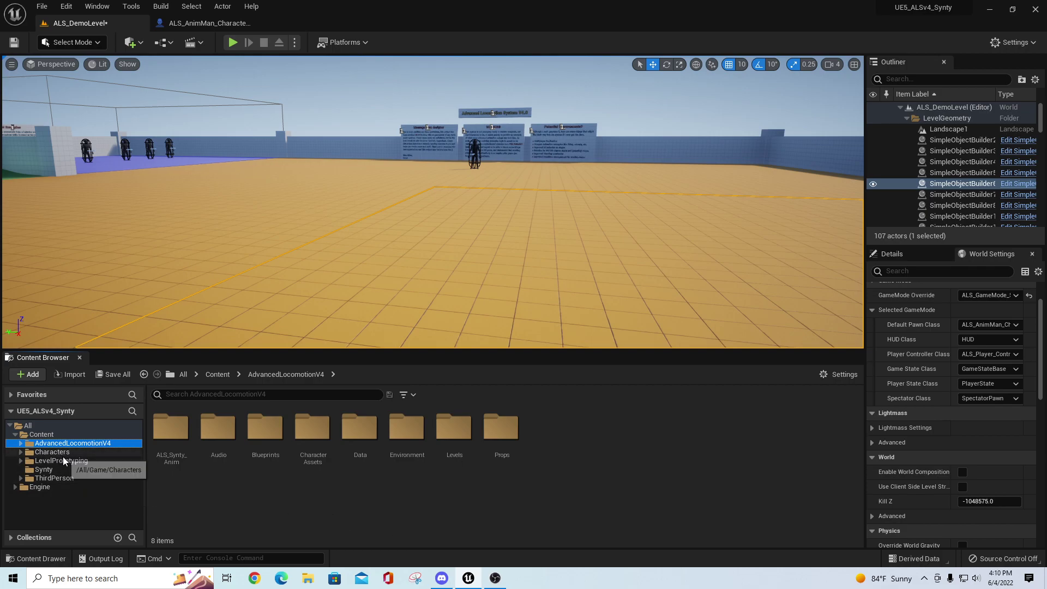
# - Preview the Third Person feature pack in Add Feature or Content Pack, then cancel
pyautogui.click(26, 375)
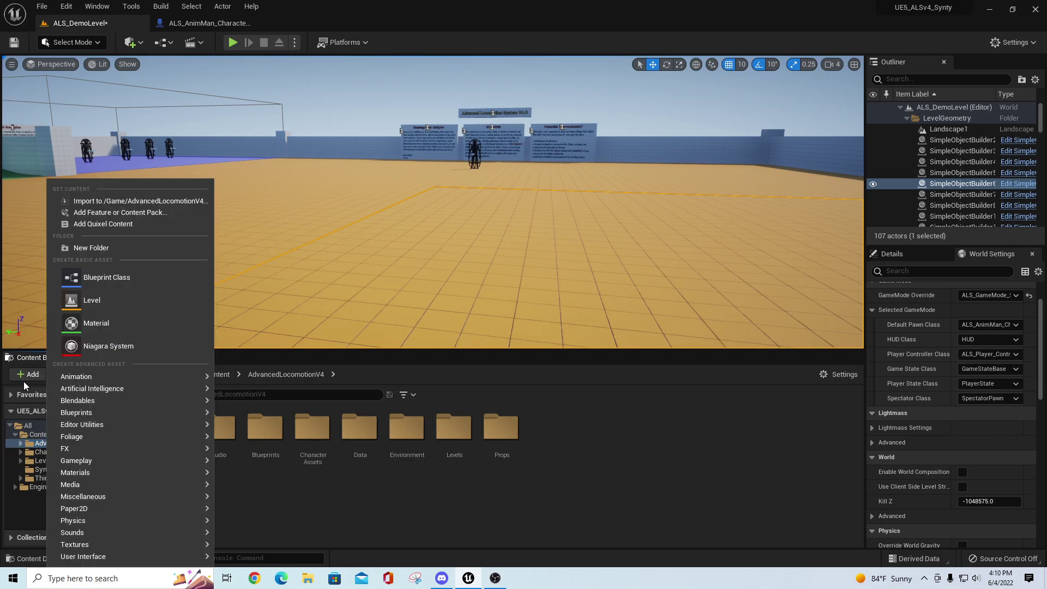
pyautogui.click(130, 213)
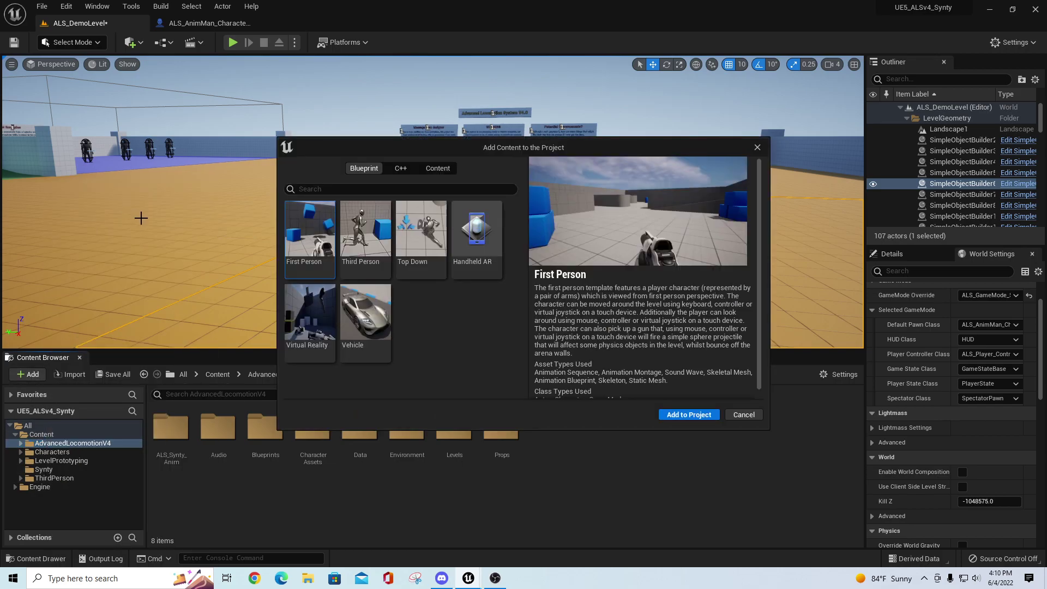
pyautogui.click(368, 253)
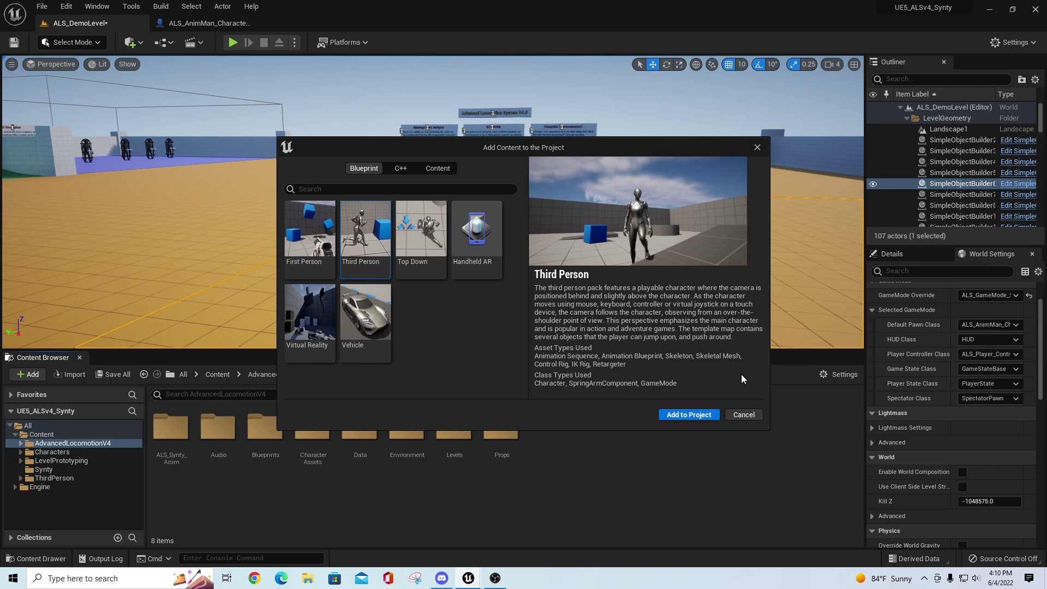
pyautogui.click(744, 414)
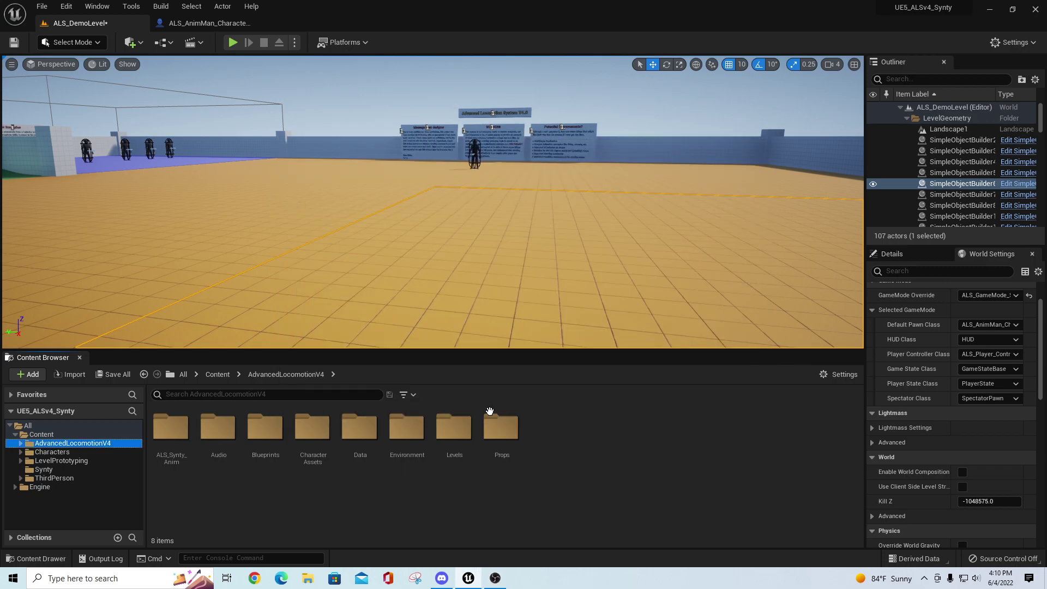
# - Browse Characters > Mannequin_UE4 > Rigs, then return to the Characters folder
pyautogui.click(21, 452)
pyautogui.click(64, 461)
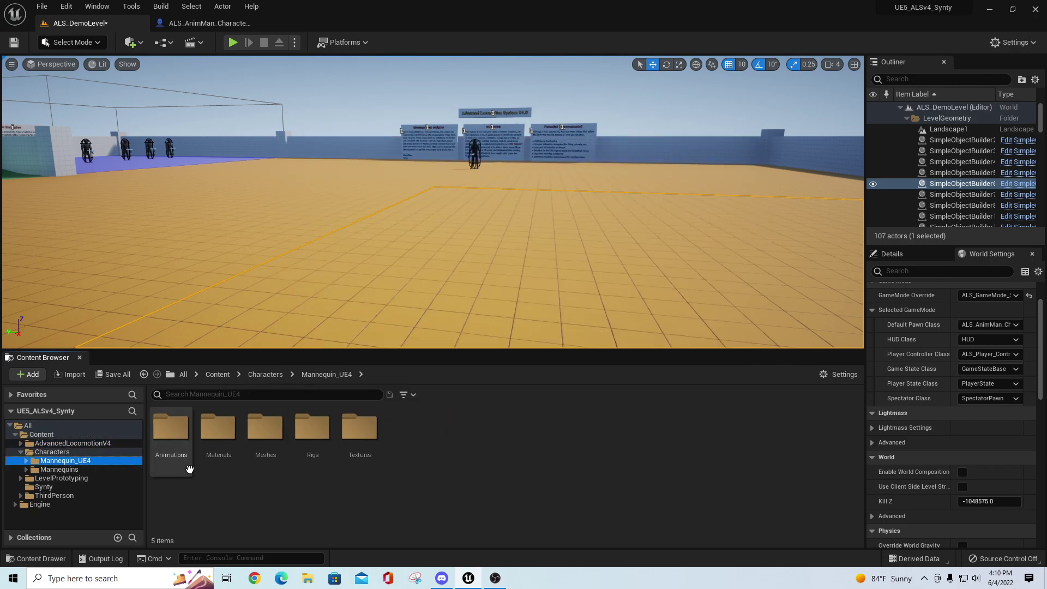
pyautogui.doubleClick(327, 455)
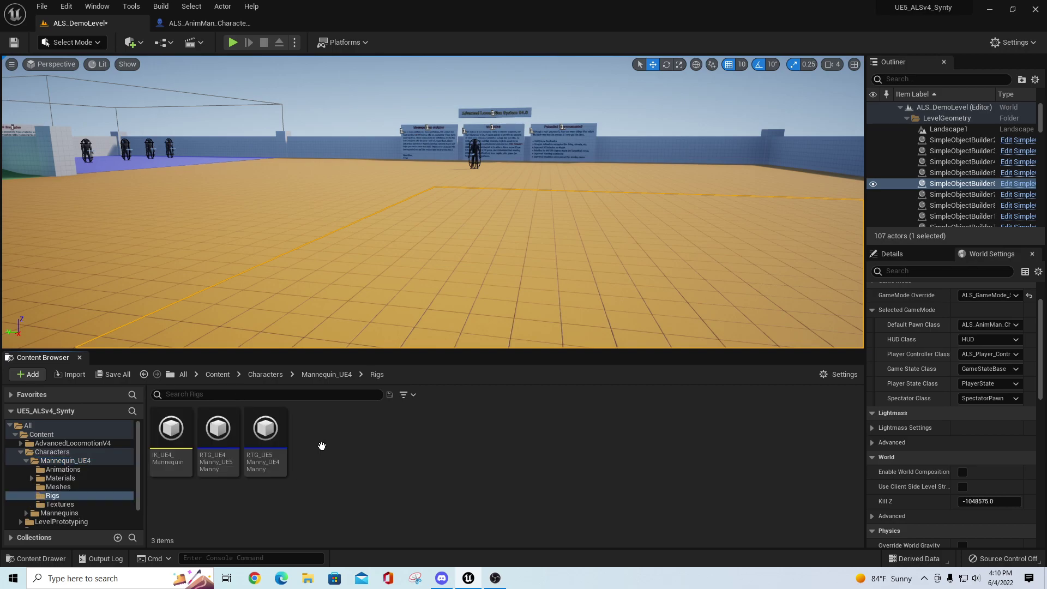
pyautogui.click(21, 452)
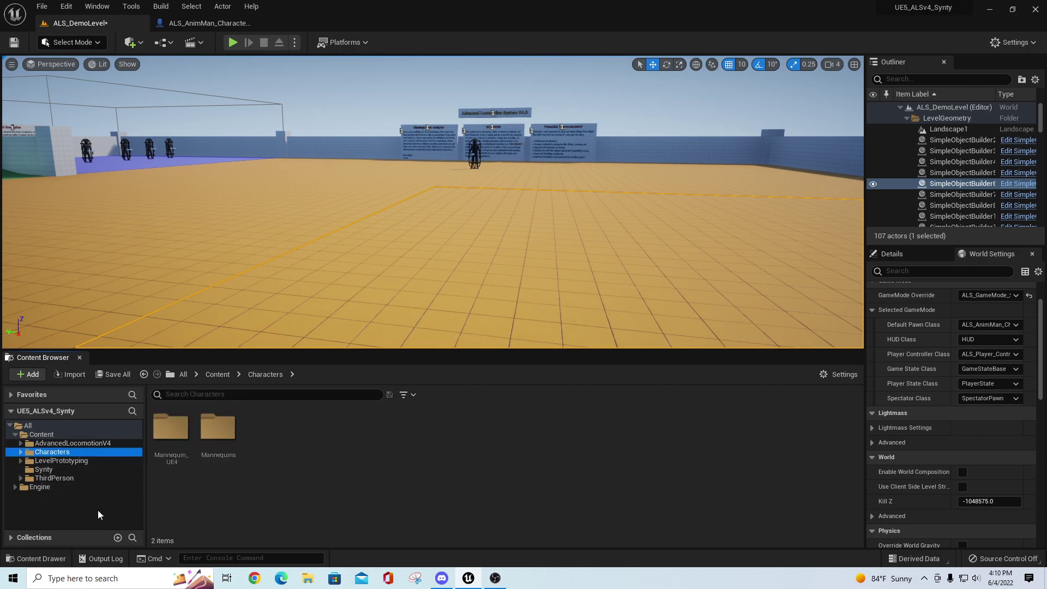
# - Browse ThirdPerson/Blueprints and Characters, then open SKM_SyntyPolygon_Unreal from the Synty folder
pyautogui.click(54, 478)
pyautogui.doubleClick(166, 455)
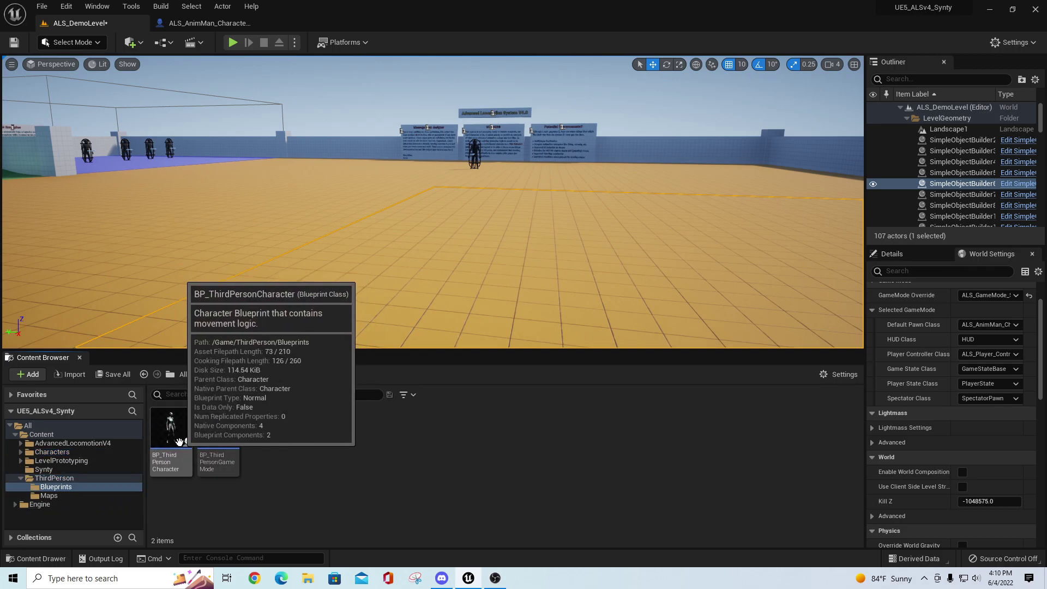
pyautogui.click(21, 478)
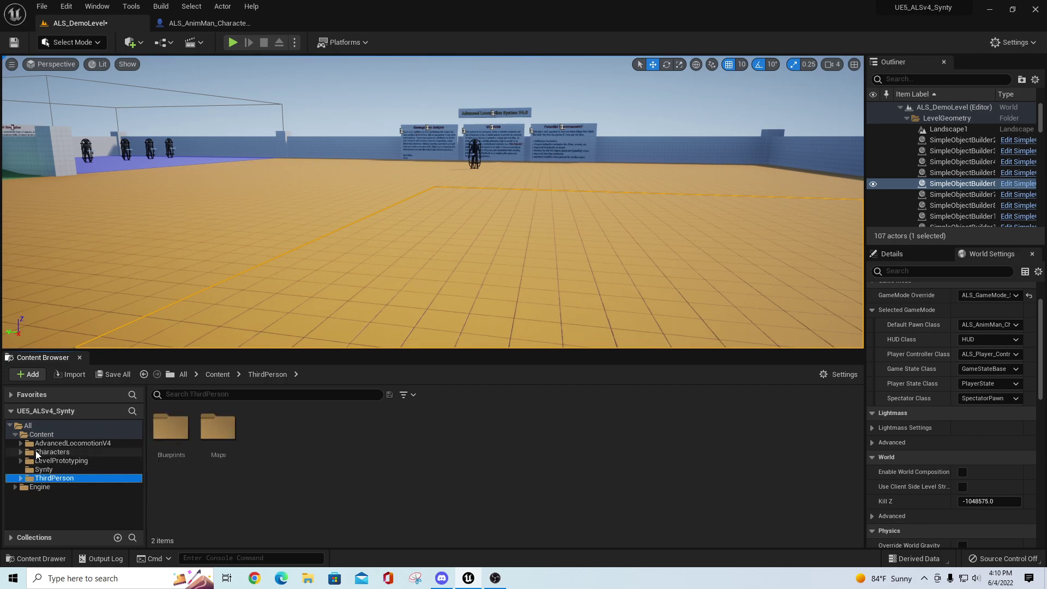
pyautogui.click(47, 452)
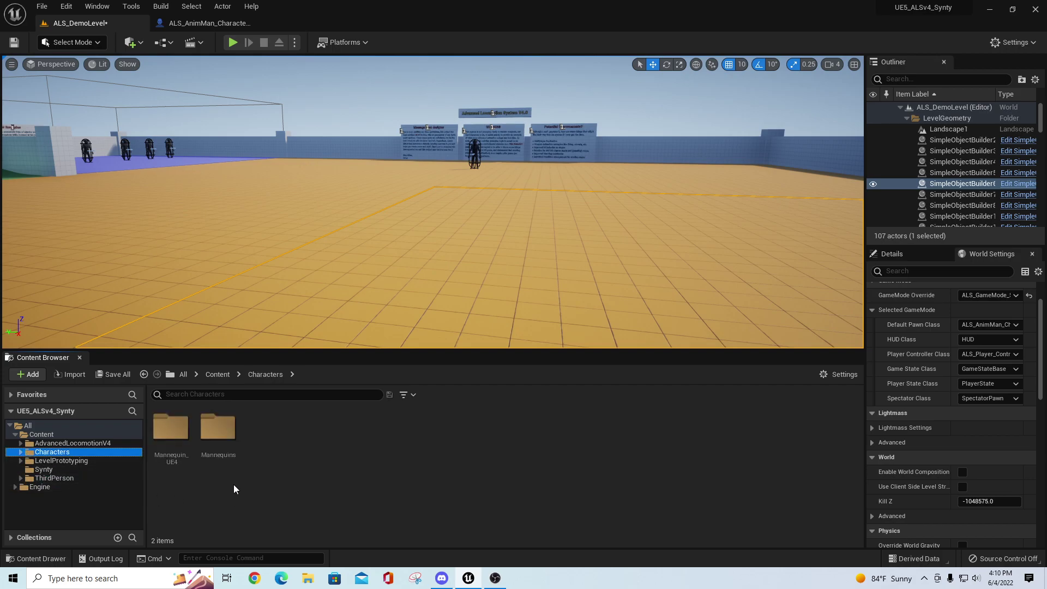
pyautogui.click(33, 470)
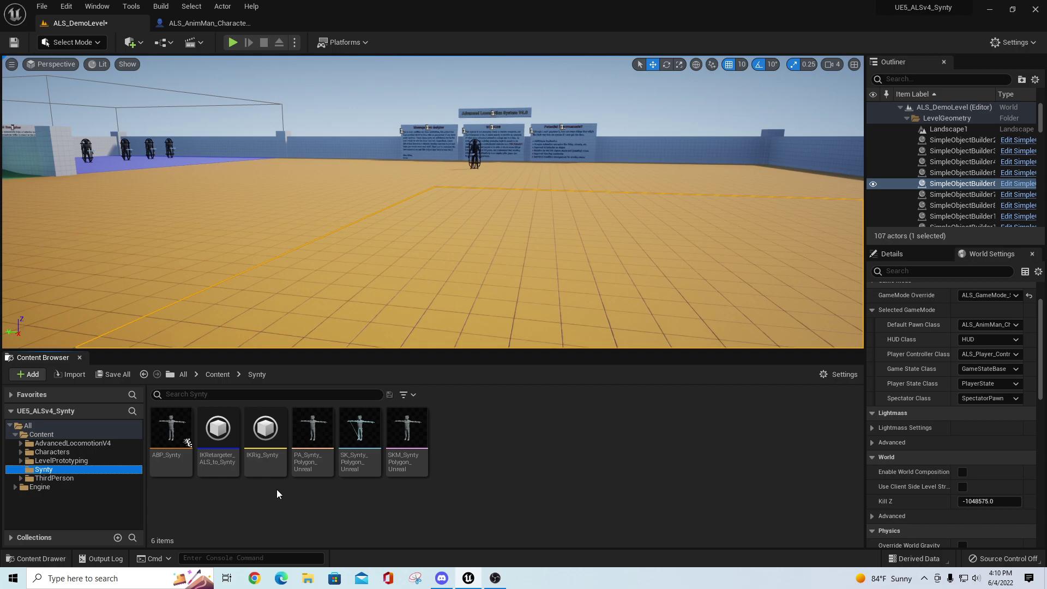
pyautogui.doubleClick(417, 433)
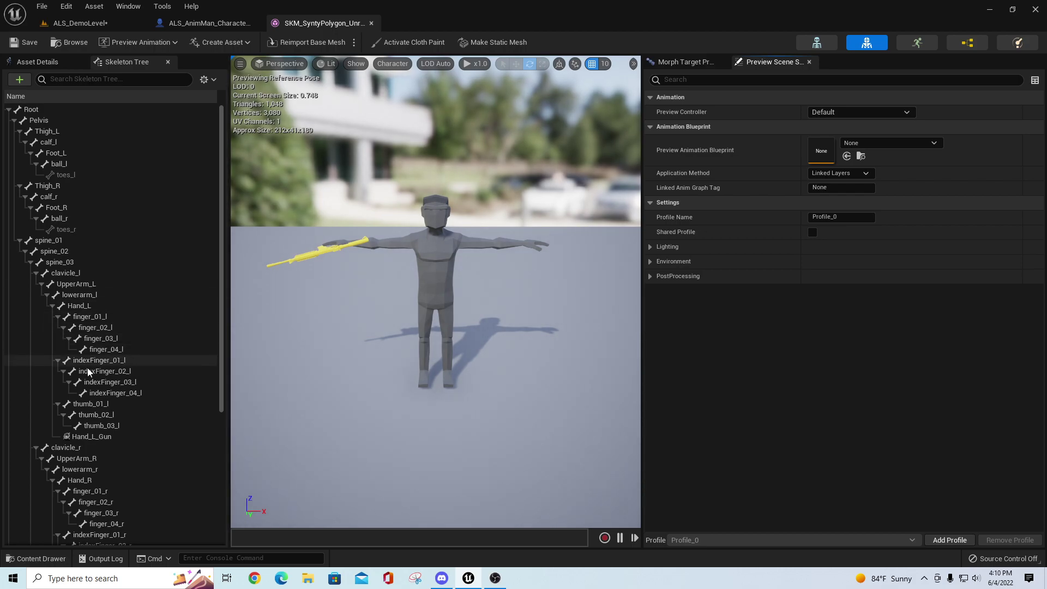
# - Remove All Attached Assets from the Synty skeleton tree and close the SKM_SyntyPolygon tab
pyautogui.rightClick(85, 426)
pyautogui.click(163, 414)
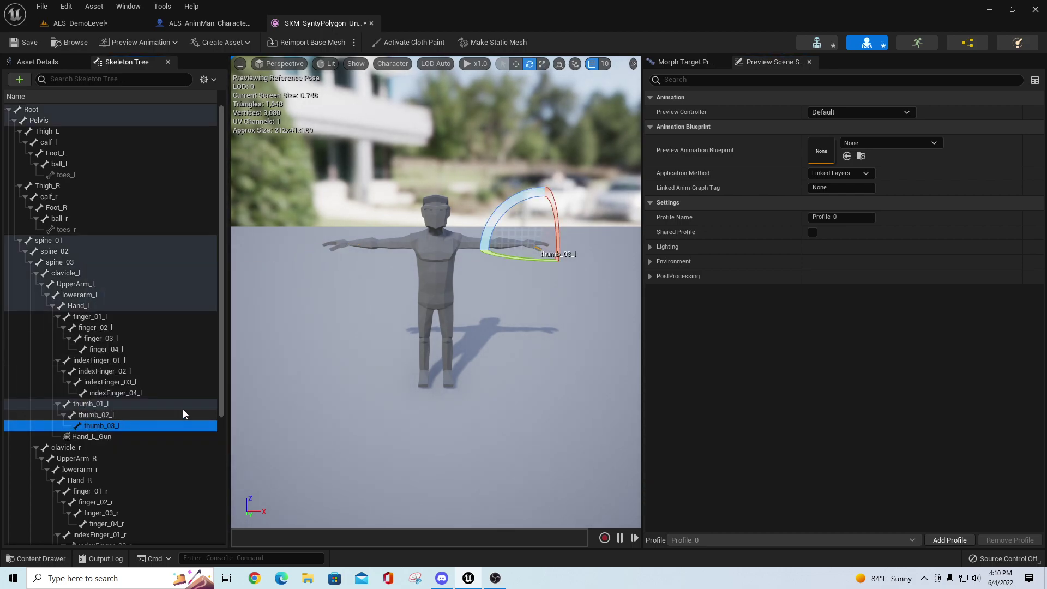
pyautogui.click(516, 311)
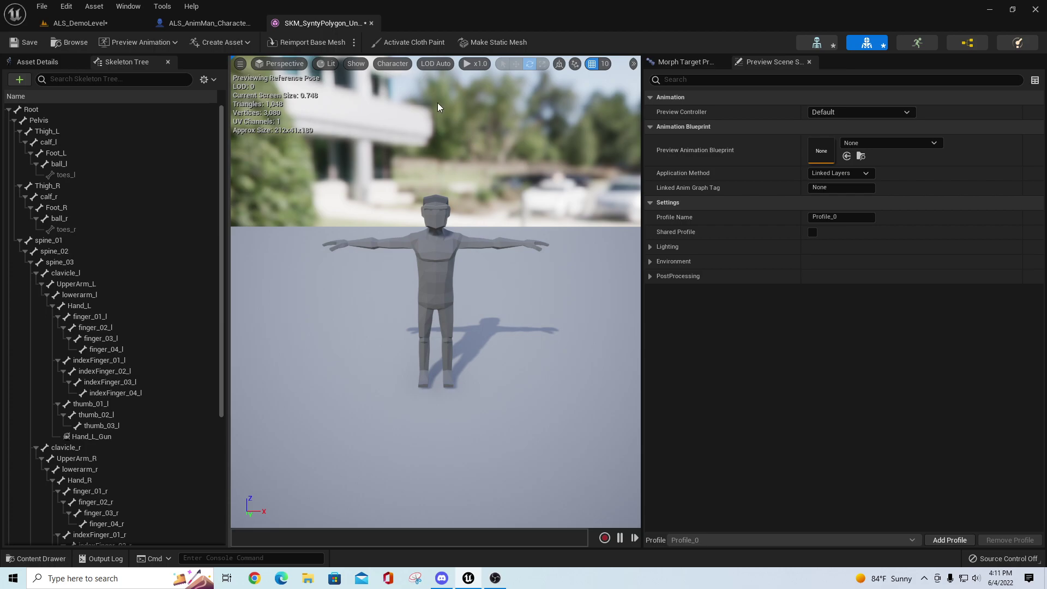
pyautogui.click(372, 22)
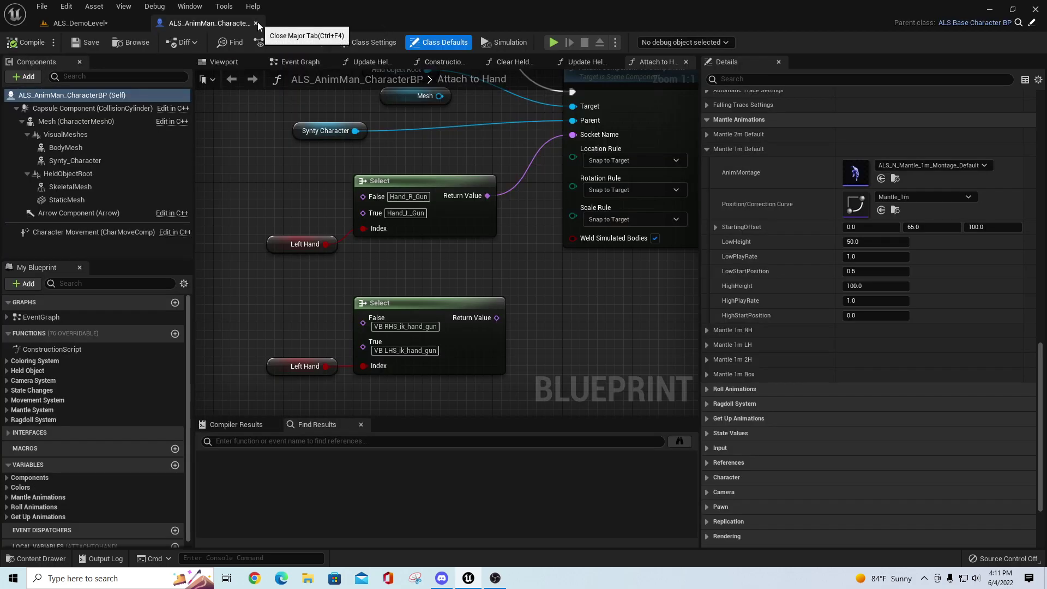
# - Close ALS_AnimMan_CharacterBP, then save ALS_DemoLevel, SK_Synty_Polygon_Unreal and the skeletal mesh
pyautogui.click(255, 23)
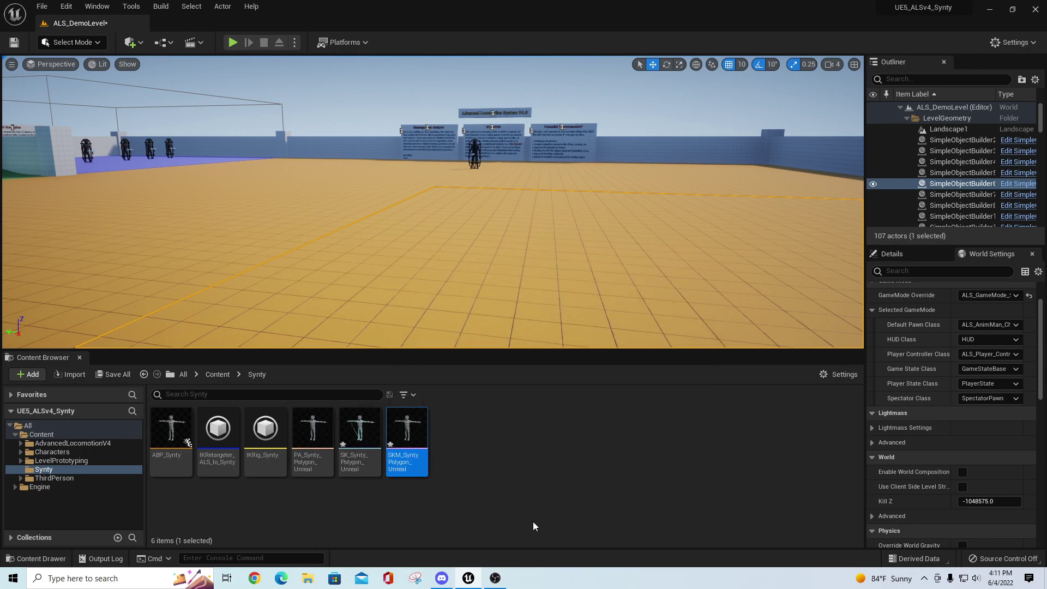
pyautogui.click(359, 431)
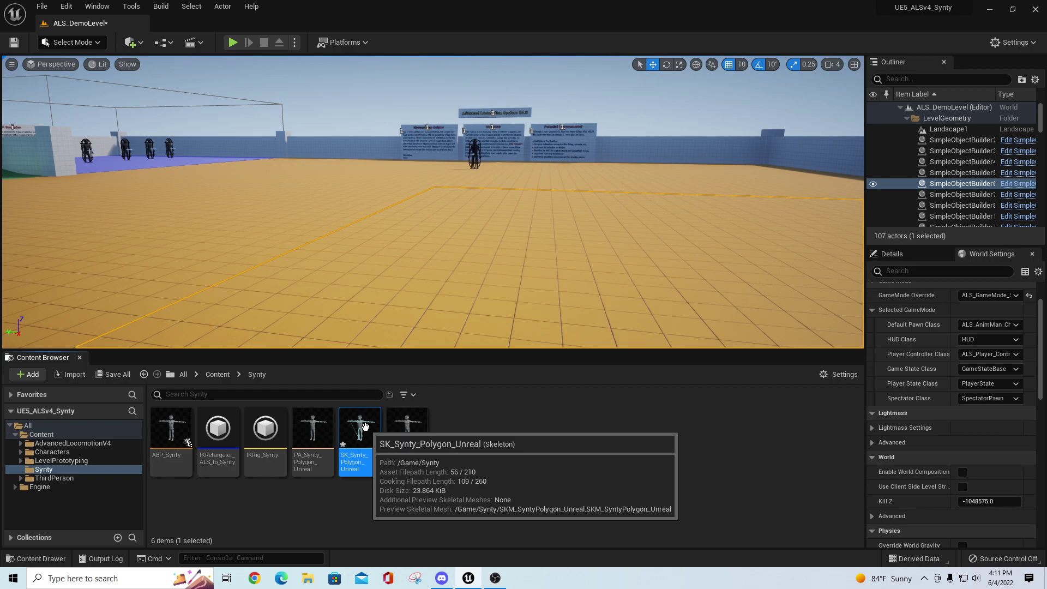
pyautogui.click(101, 376)
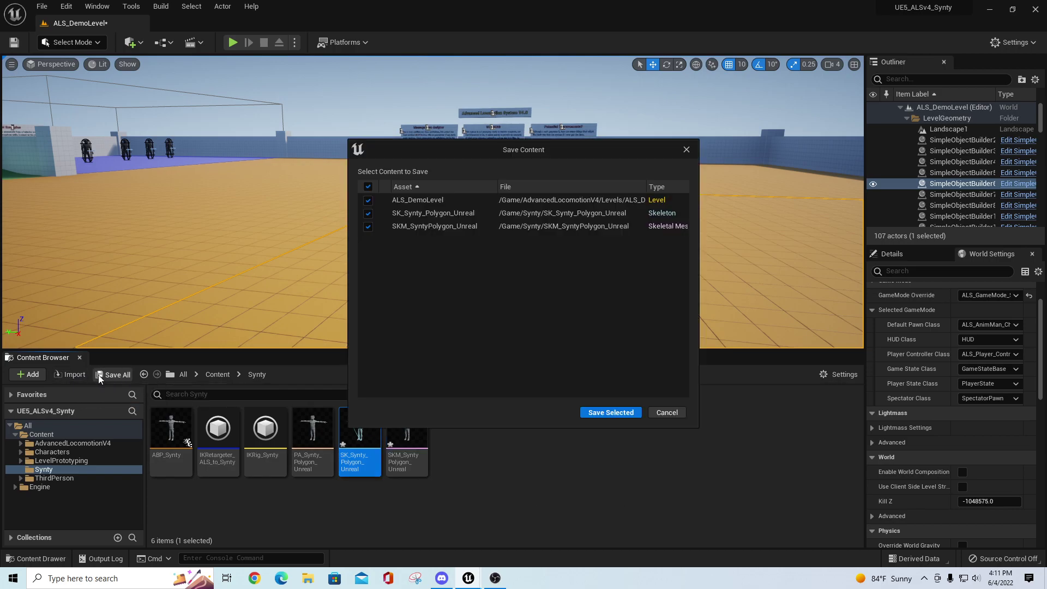
pyautogui.click(611, 411)
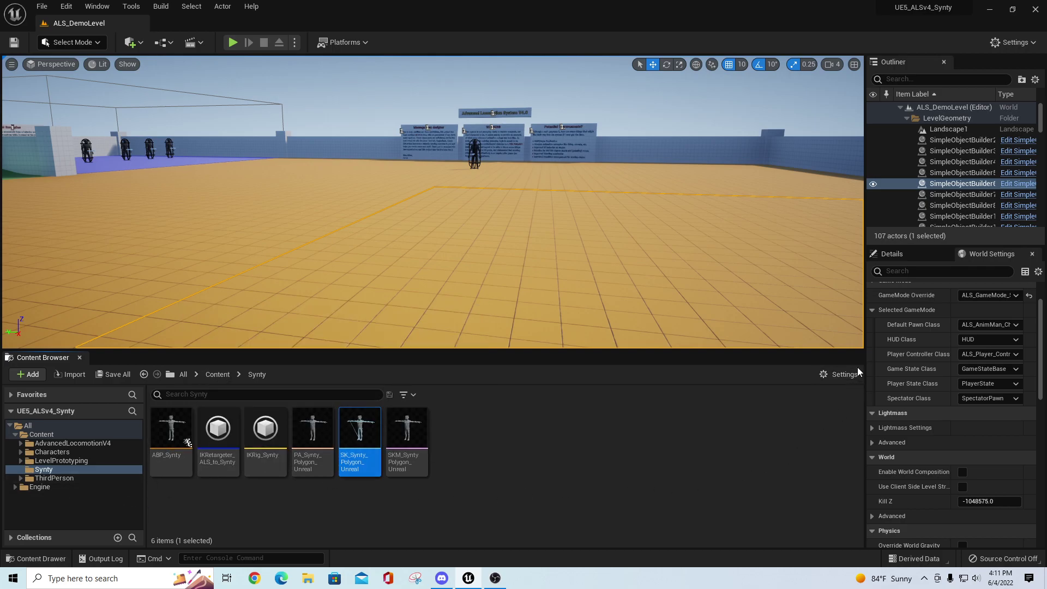
# - Widen the Details panel and open the default pawn's ALS_AnimMan_CharacterBP blueprint
pyautogui.moveTo(865, 371); pyautogui.dragTo(761, 355)
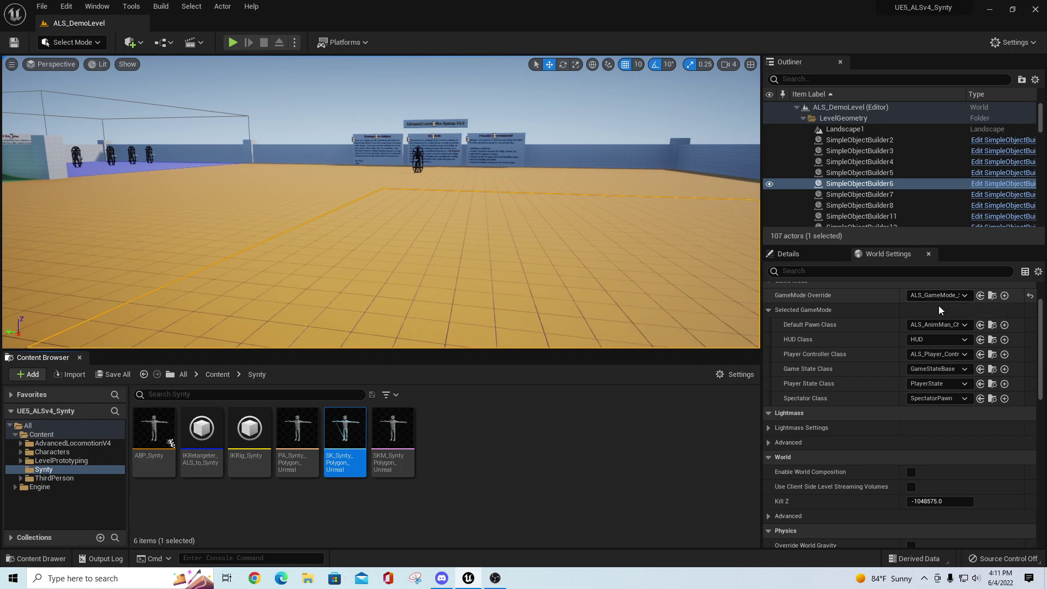
pyautogui.click(992, 325)
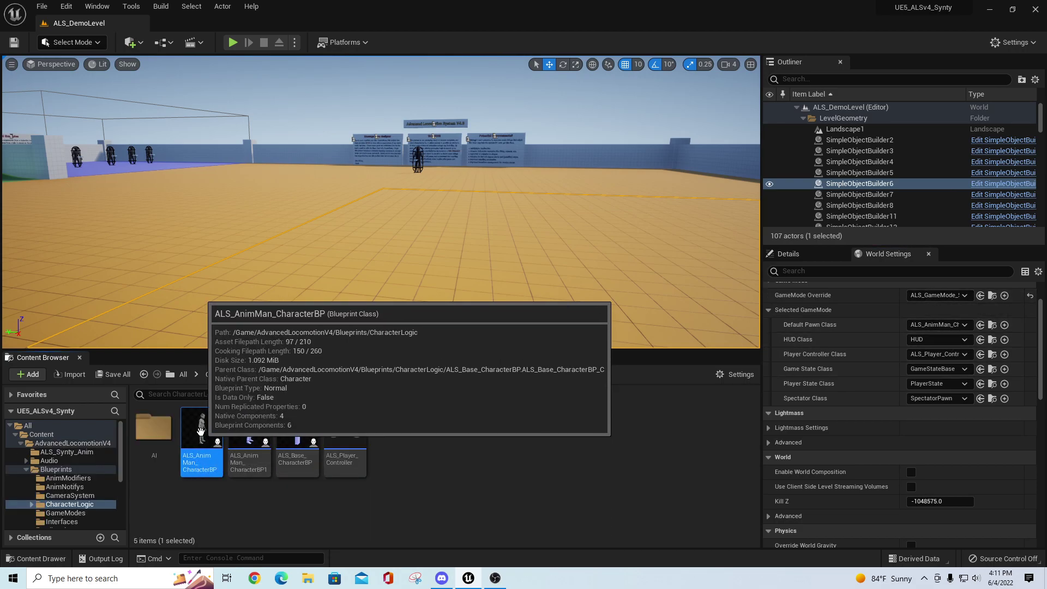
pyautogui.doubleClick(201, 442)
pyautogui.scroll(-6, 591, 335)
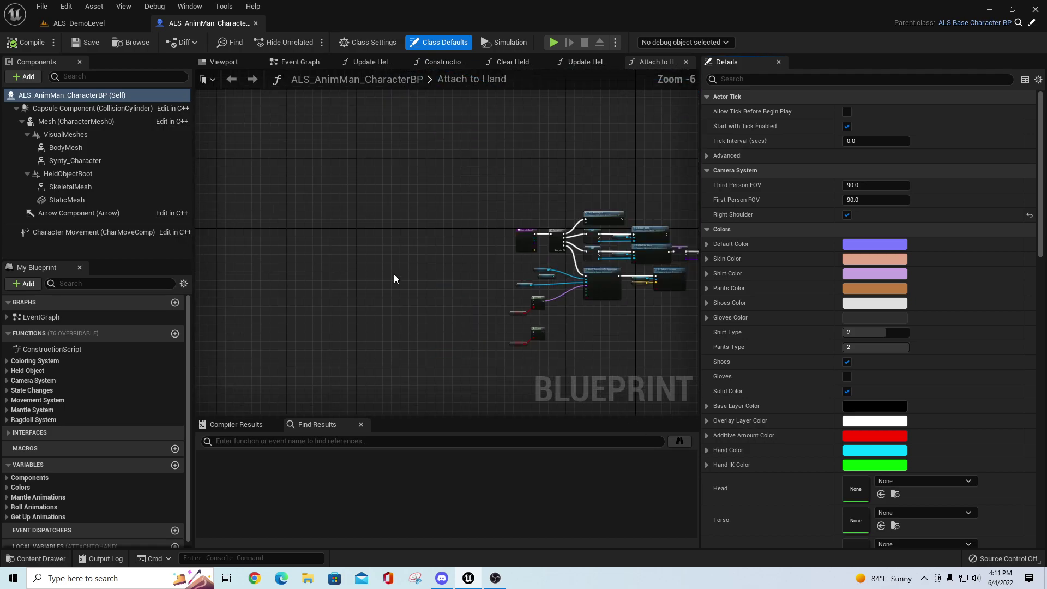
# - Inspect the VisualMeshes, BodyMesh and Synty_Character components, then browse to the ABP_Synty anim class
pyautogui.click(65, 134)
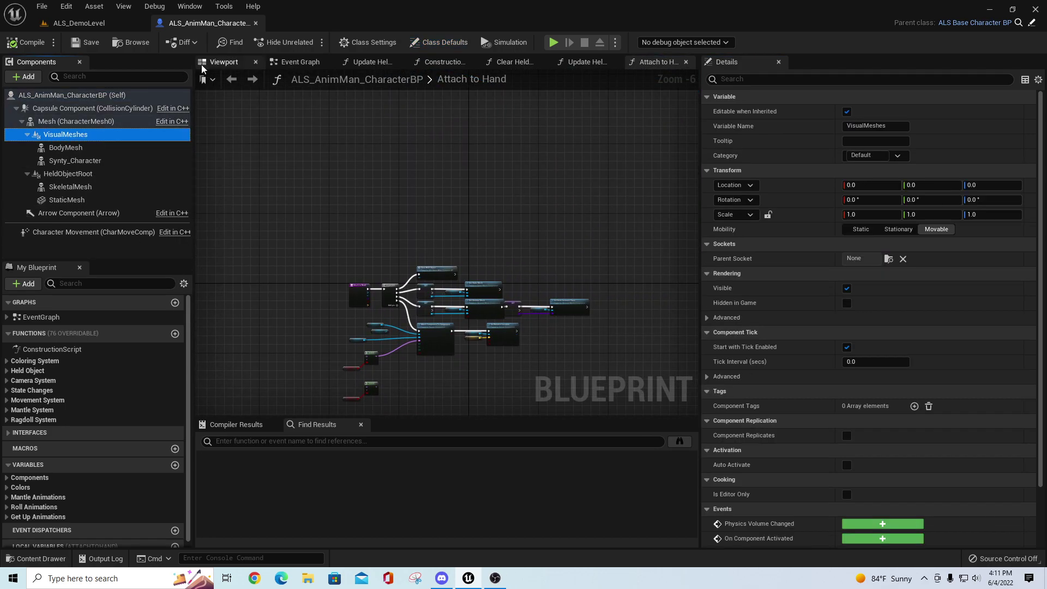
pyautogui.click(224, 62)
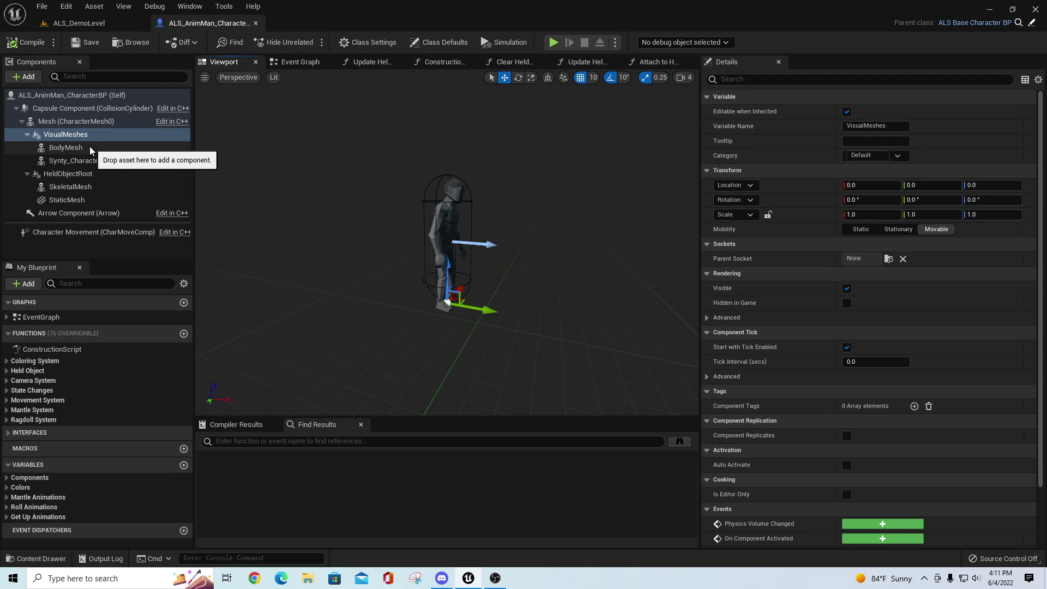
pyautogui.click(65, 152)
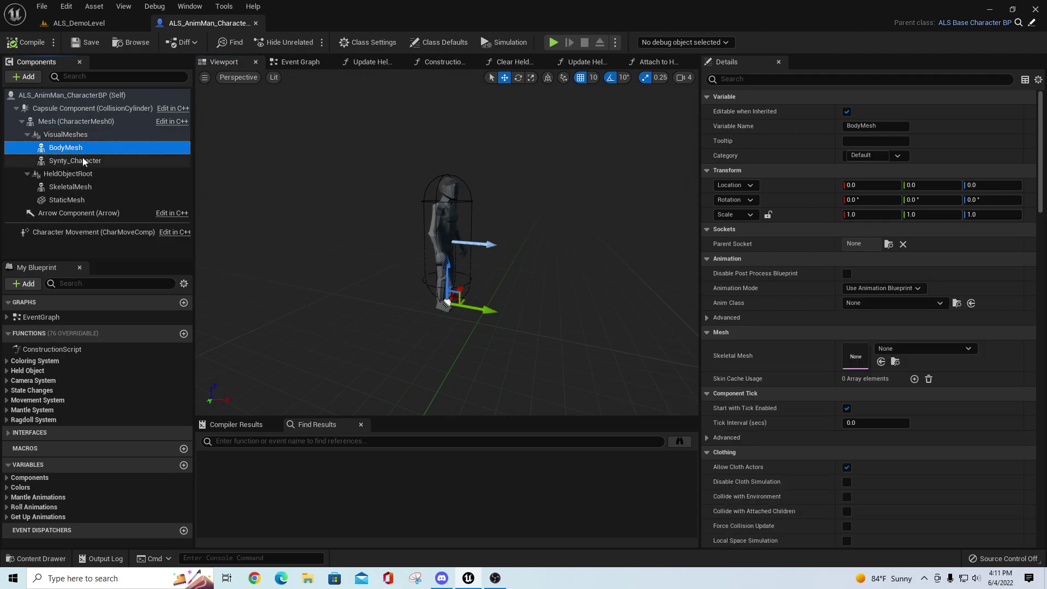
pyautogui.click(67, 135)
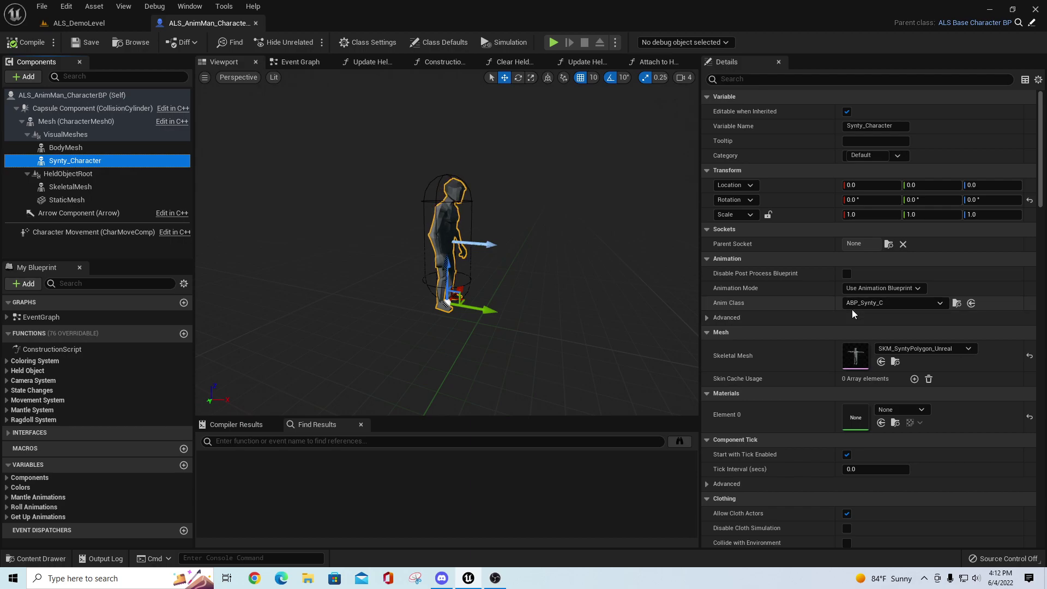
pyautogui.click(957, 303)
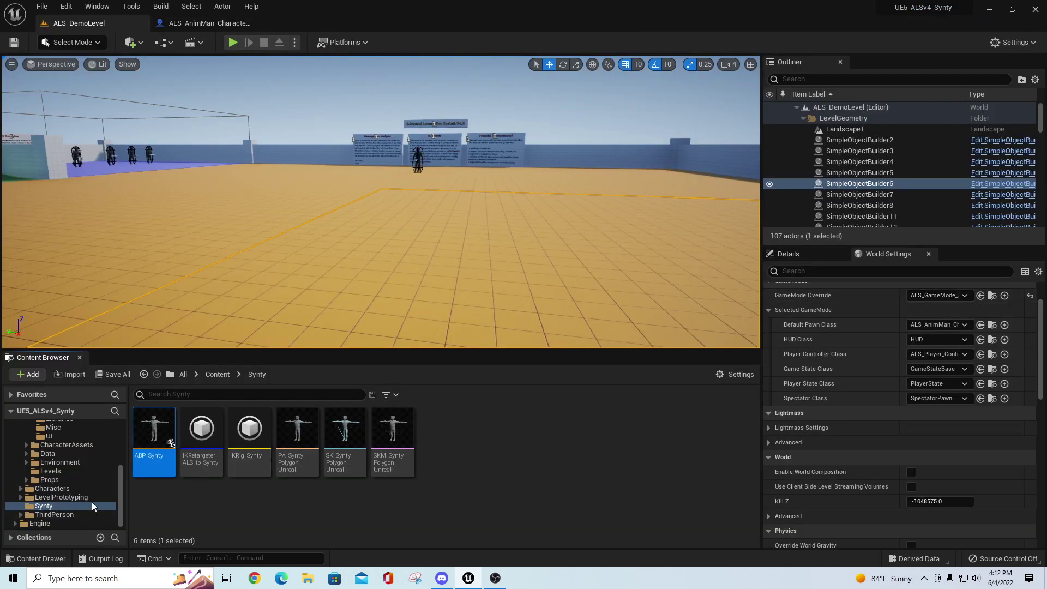
# - Open ABP_Synty, check its Retarget Pose From Mesh node uses IKRetargeter_ALS_to_Synty, and dock it
pyautogui.doubleClick(146, 428)
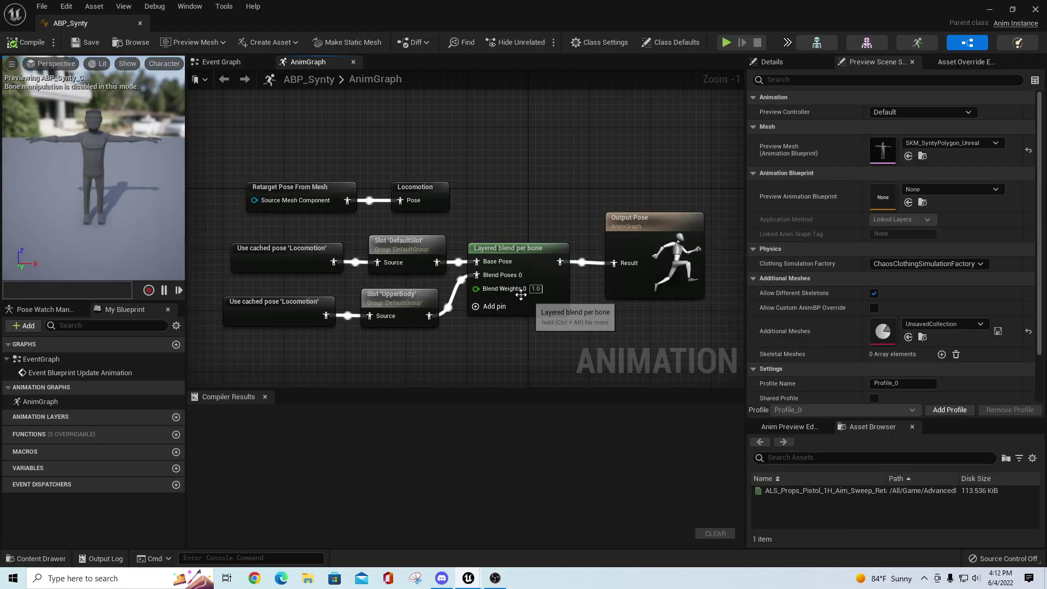
pyautogui.click(308, 187)
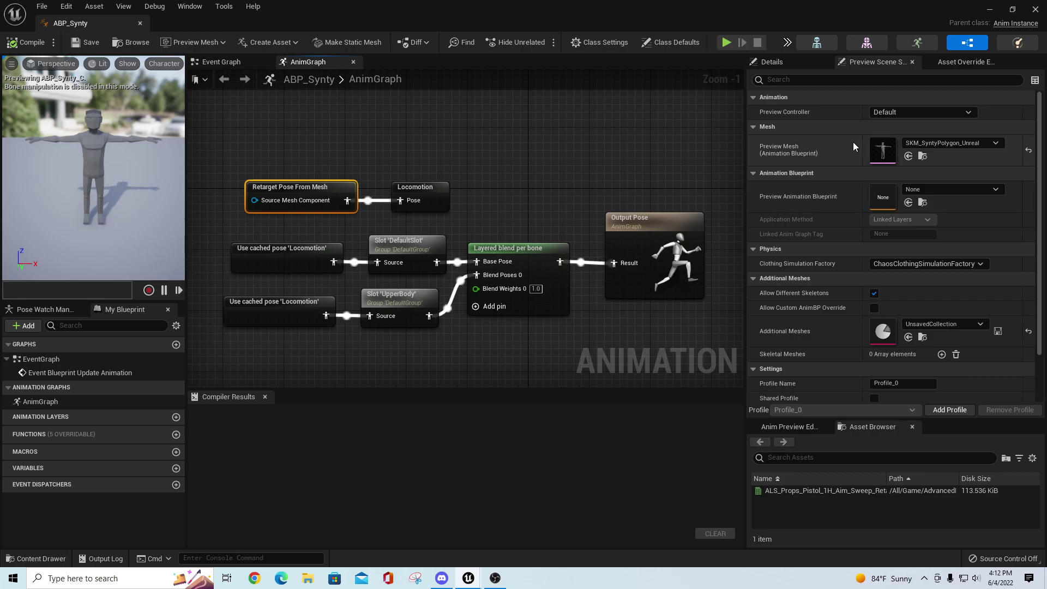
pyautogui.click(797, 61)
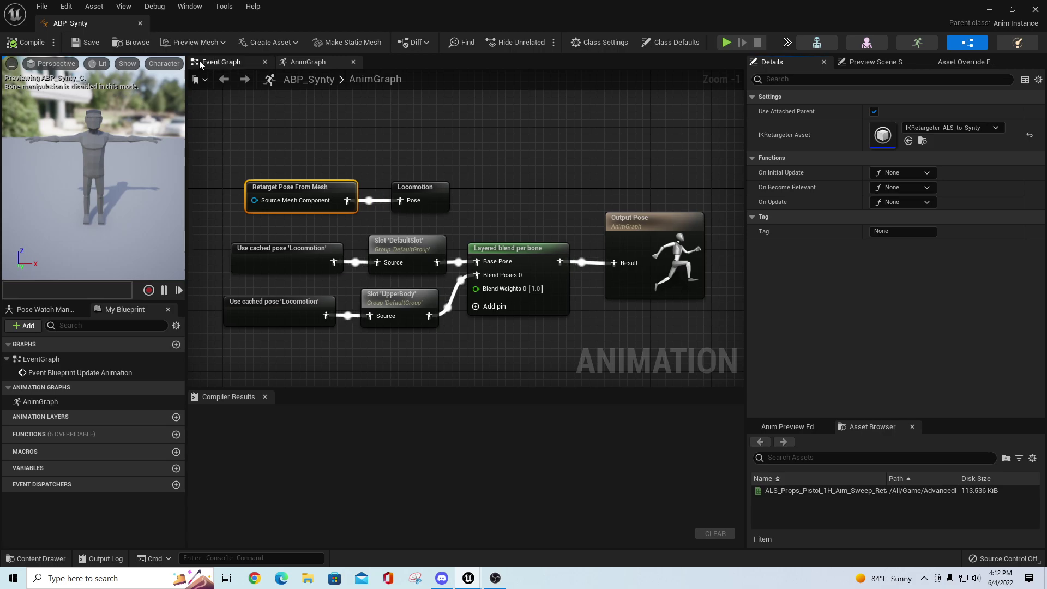
pyautogui.moveTo(111, 28); pyautogui.dragTo(238, 32)
pyautogui.click(212, 25)
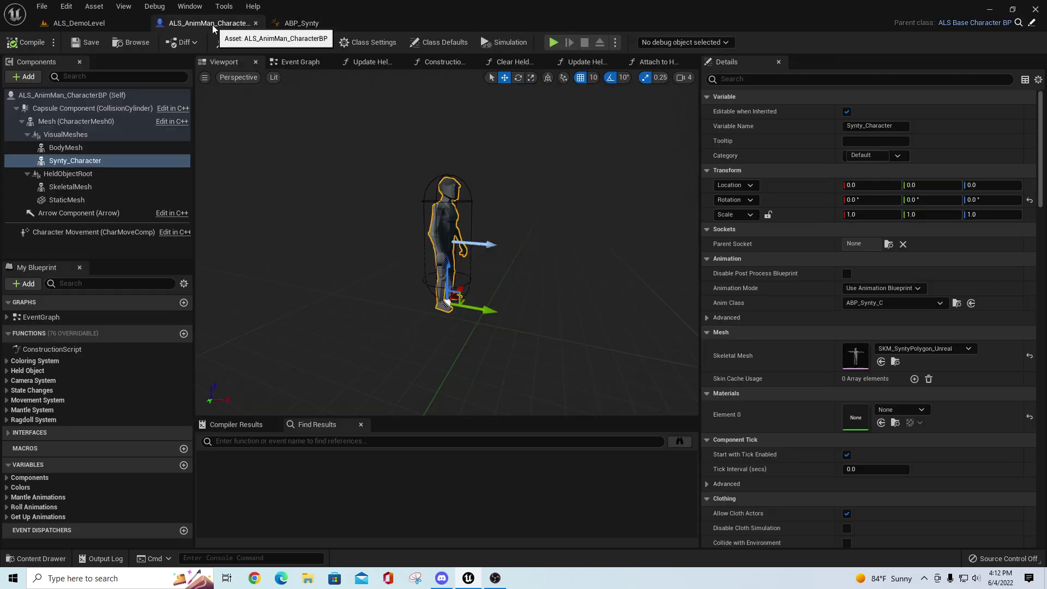
pyautogui.click(63, 122)
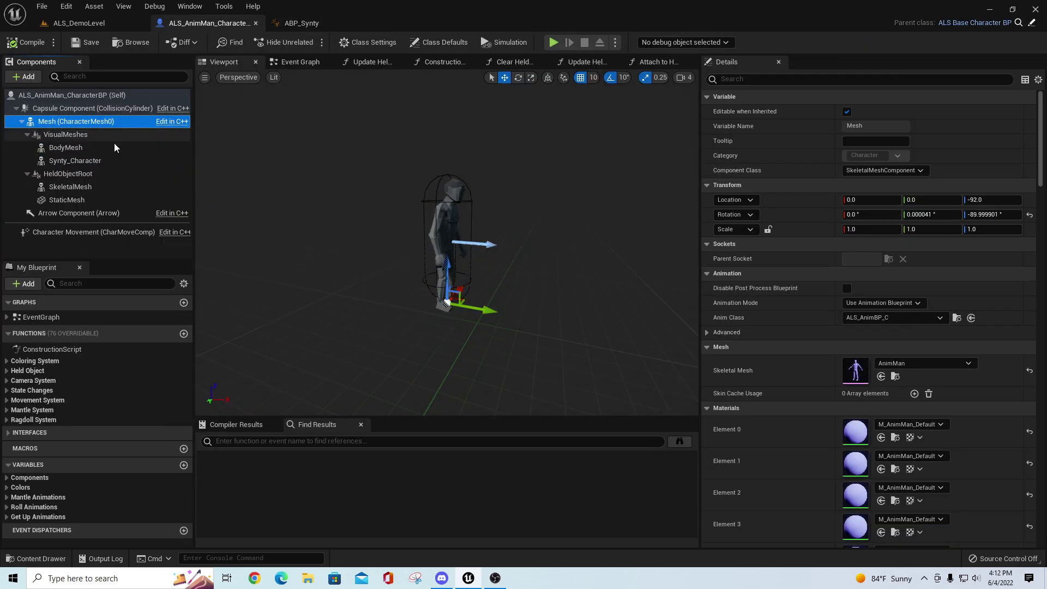
pyautogui.click(760, 84)
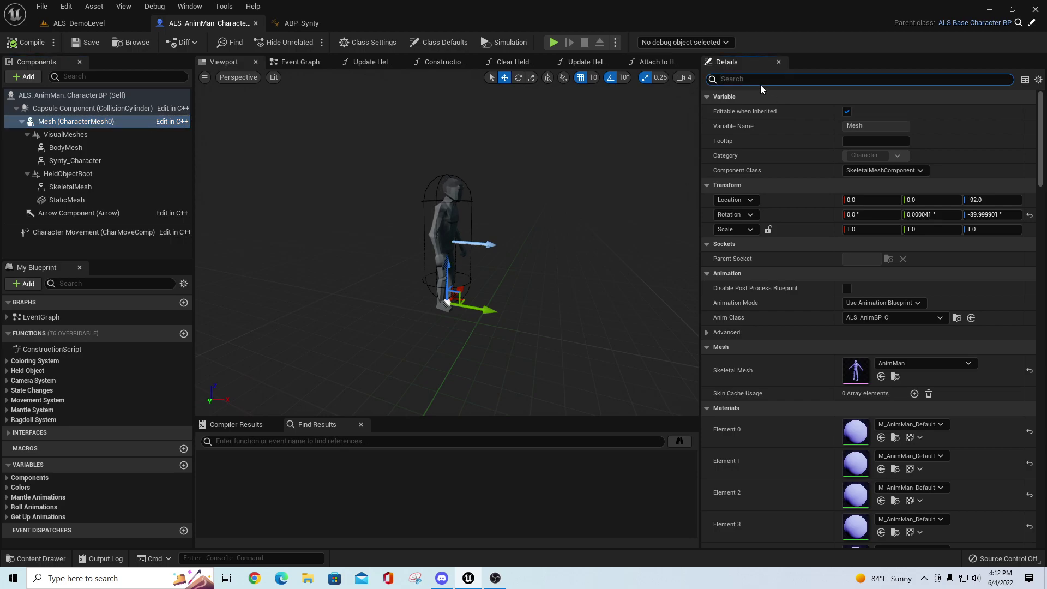
pyautogui.write('vis')
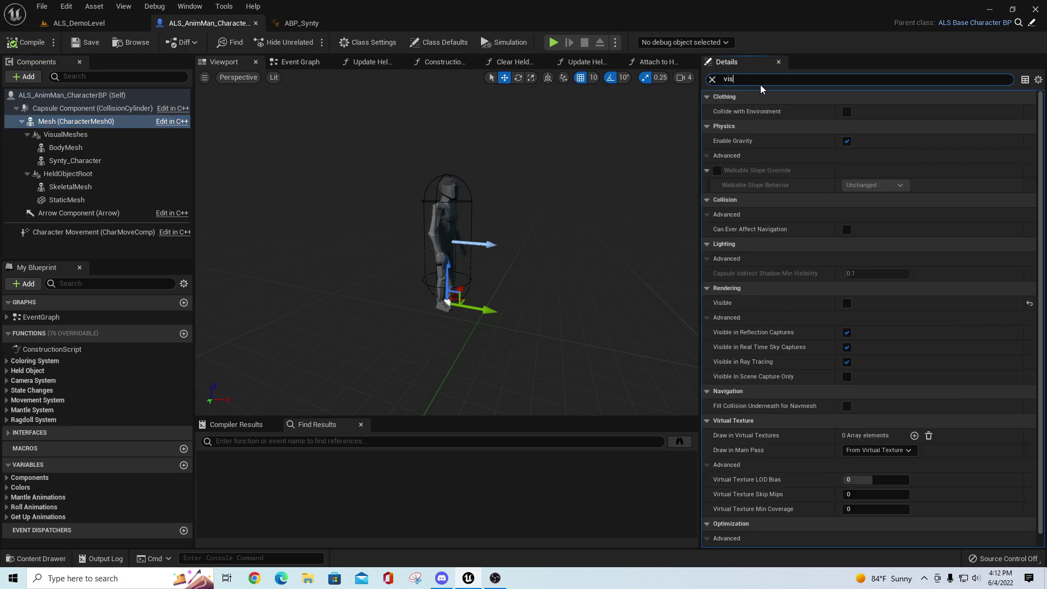
pyautogui.click(846, 156)
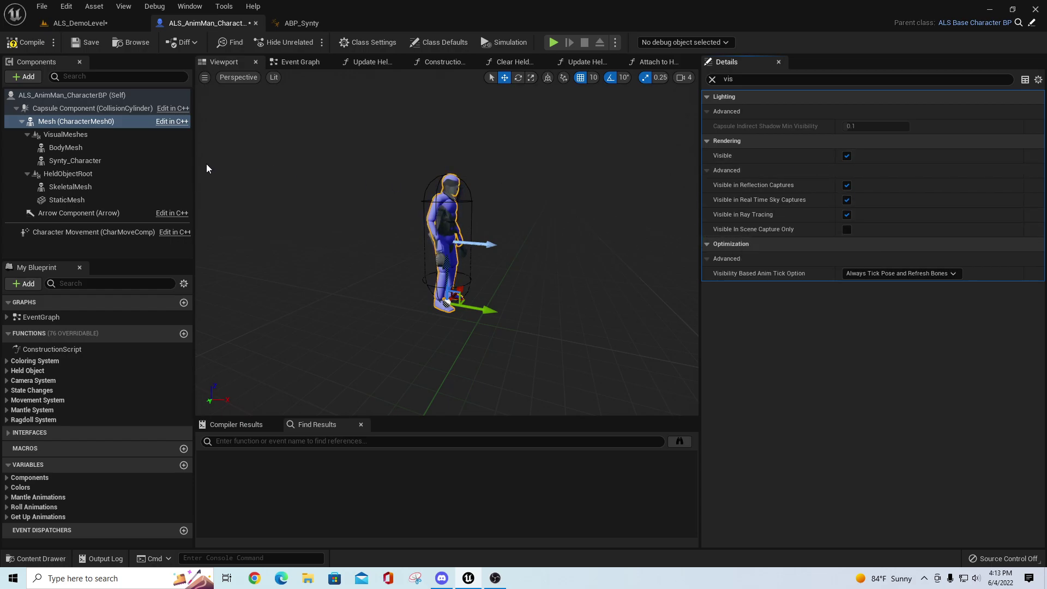
pyautogui.click(848, 157)
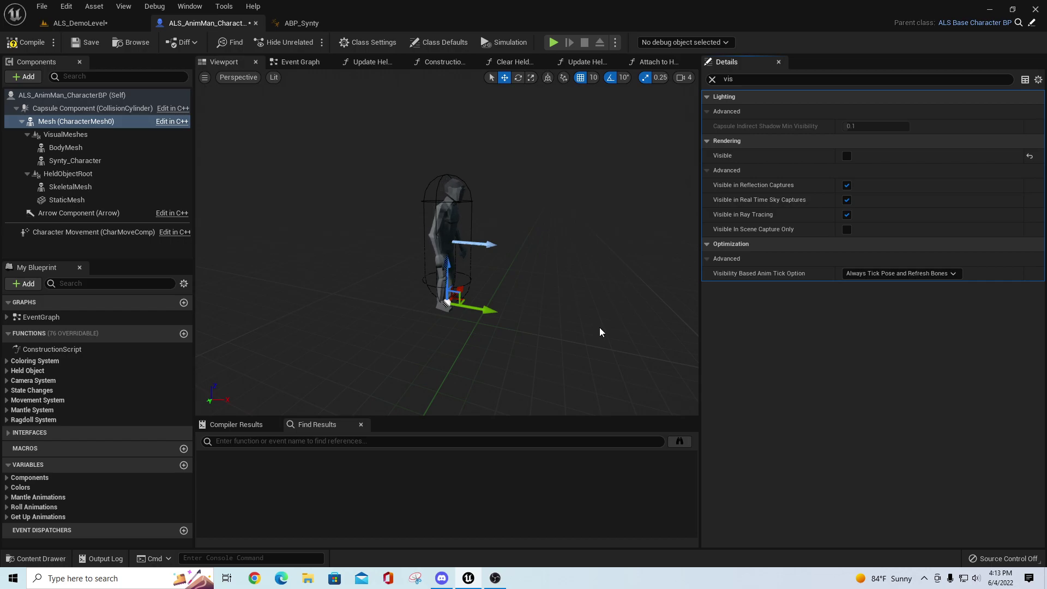
pyautogui.click(64, 148)
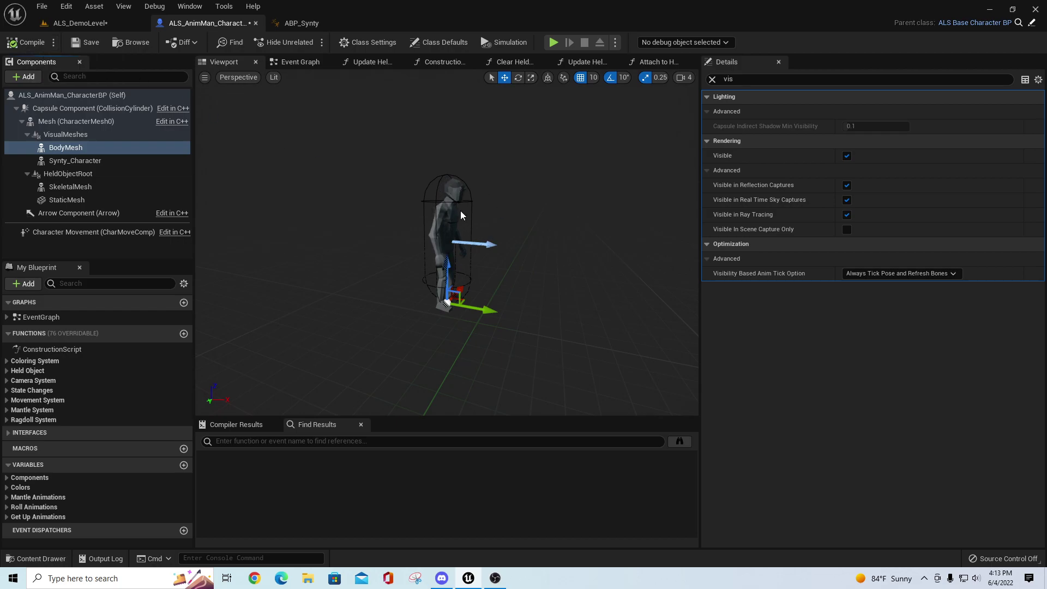
# - Open IKRetargeter_ALS_to_Synty from the demo level and preview ALS_CRF_Walk_F
pyautogui.click(86, 24)
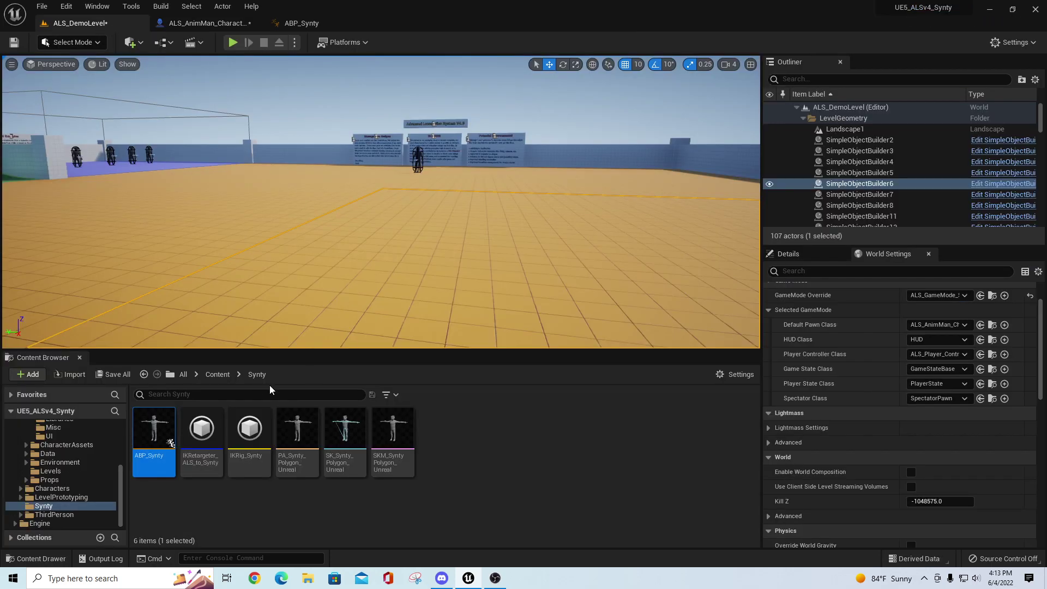
pyautogui.doubleClick(202, 452)
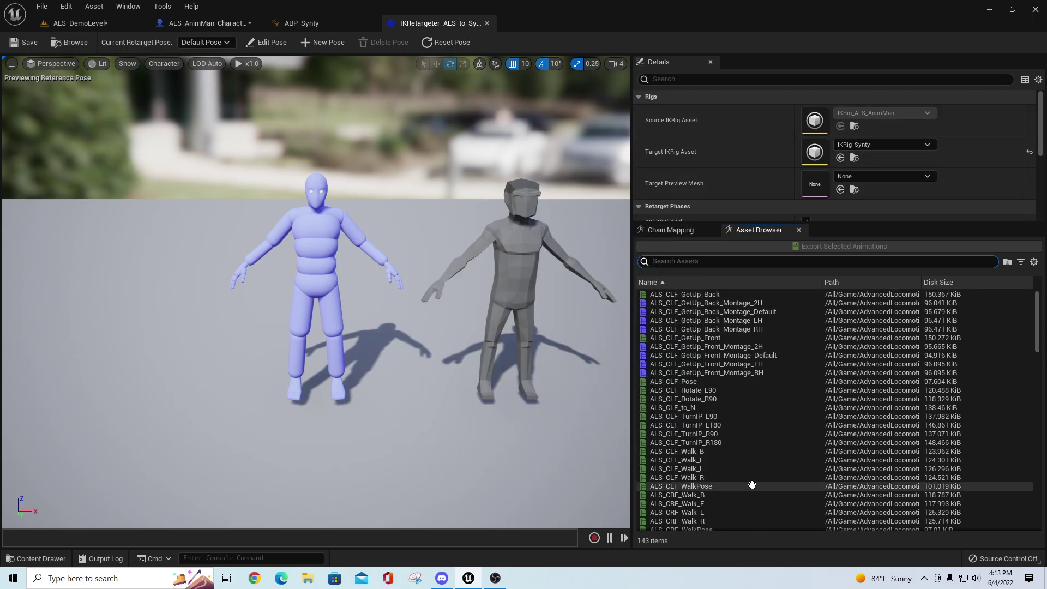
pyautogui.scroll(-3, 696, 501)
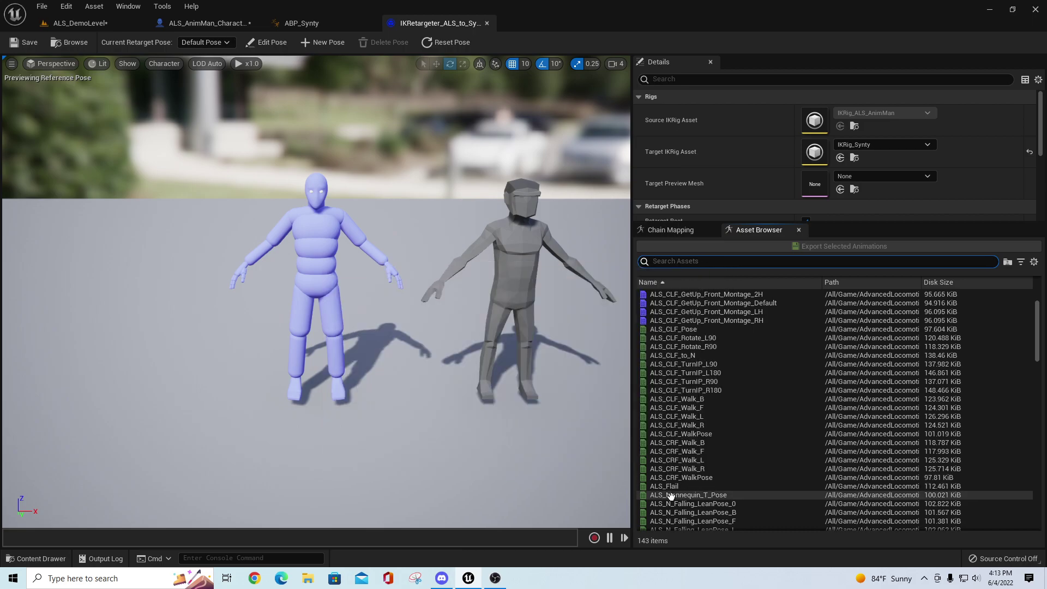
pyautogui.click(674, 452)
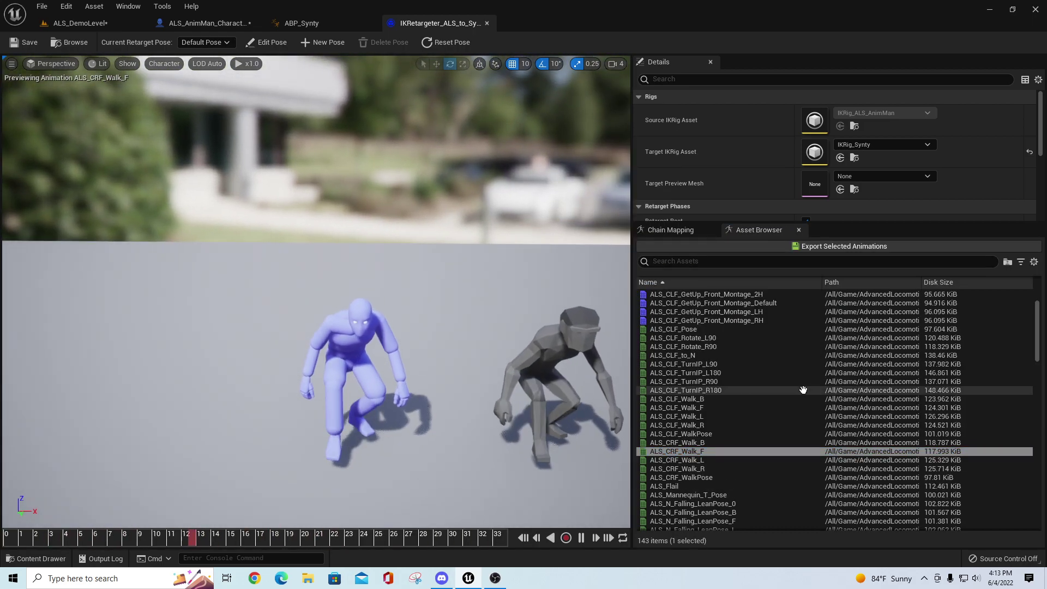
pyautogui.scroll(-4, 795, 391)
pyautogui.scroll(5, 794, 390)
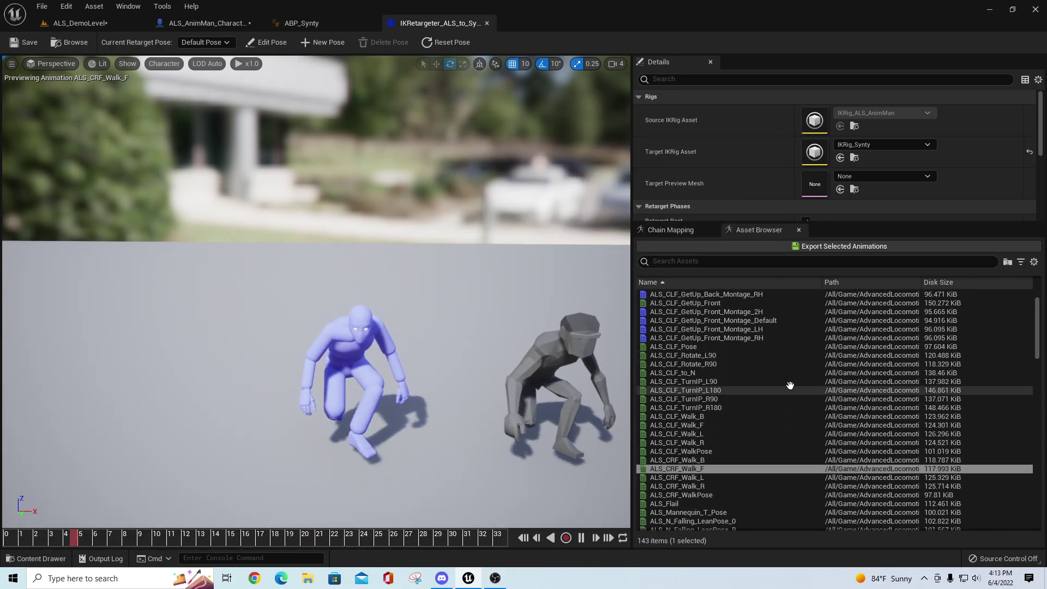
pyautogui.scroll(2, 694, 403)
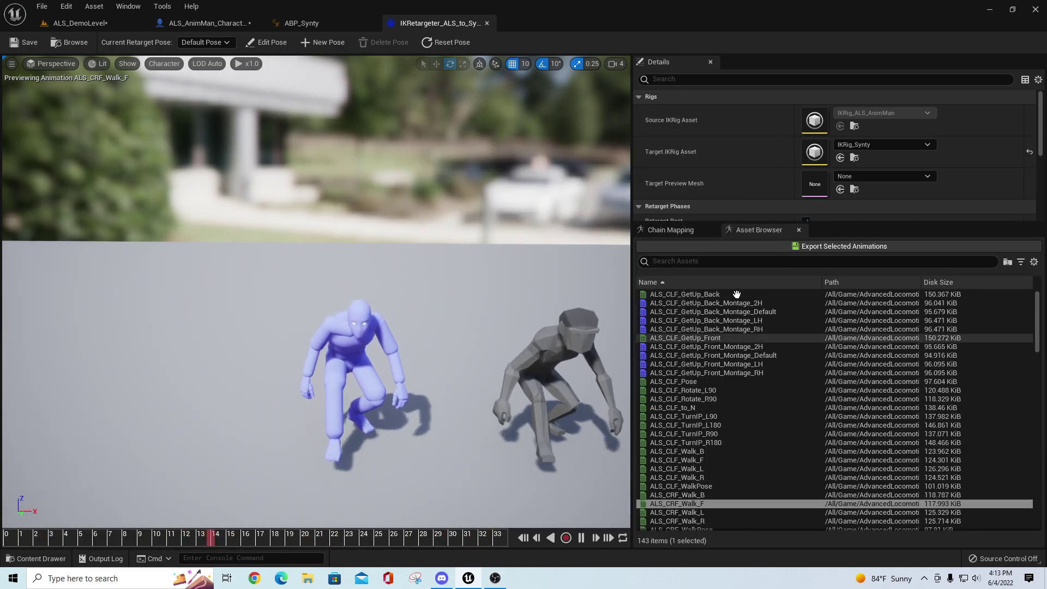
# - Search the Asset Browser for 'walk' and preview ALS_N_Walk_F on both characters
pyautogui.click(714, 262)
pyautogui.write('walk')
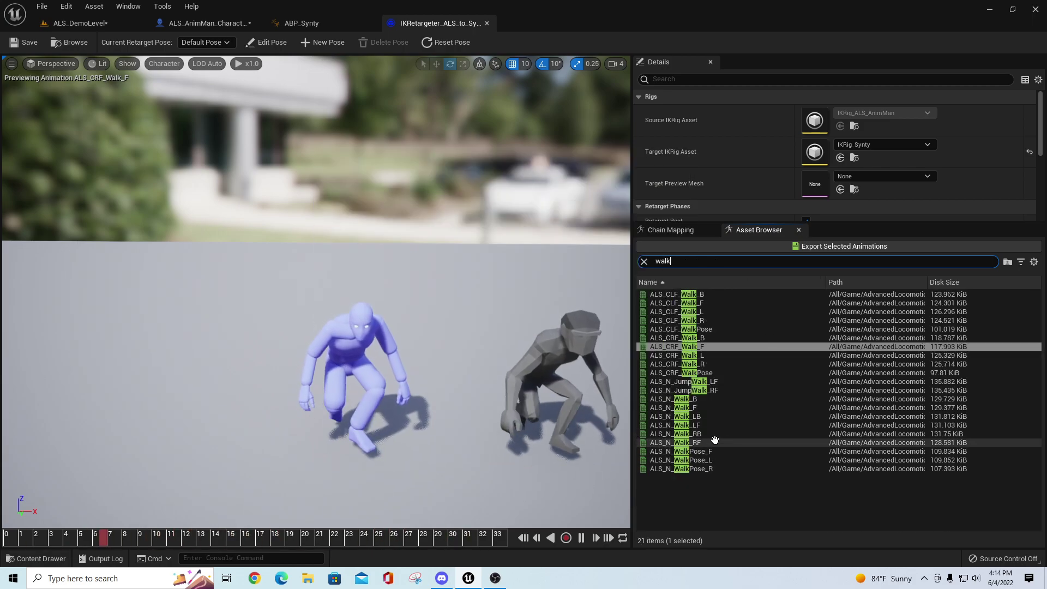
pyautogui.click(676, 408)
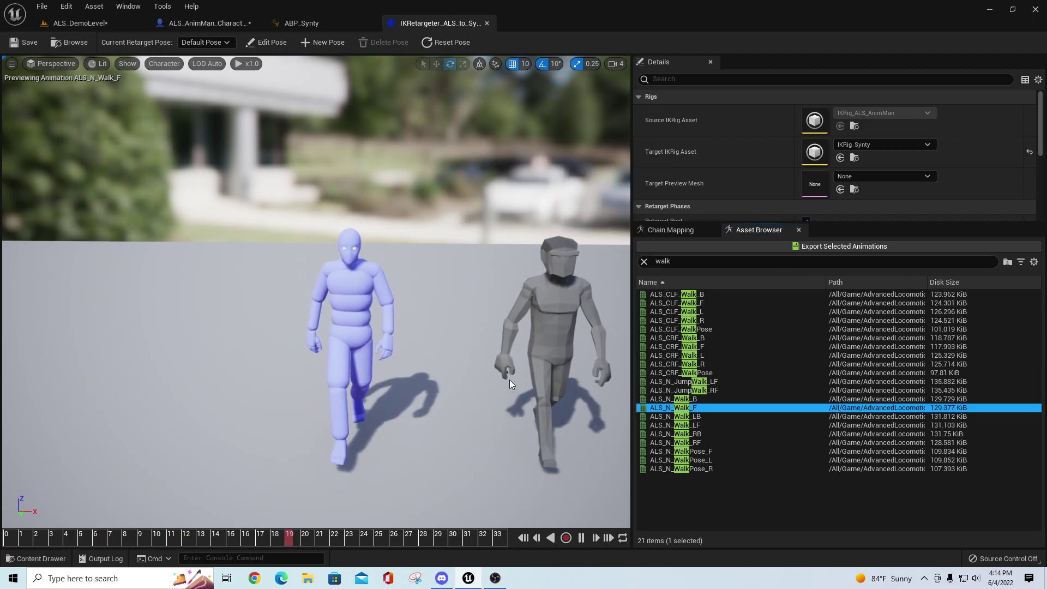
pyautogui.moveTo(570, 354)
pyautogui.mouseDown(button='middle')
pyautogui.moveTo(785, 357)
pyautogui.moveTo(566, 354)
pyautogui.mouseUp(button='middle')
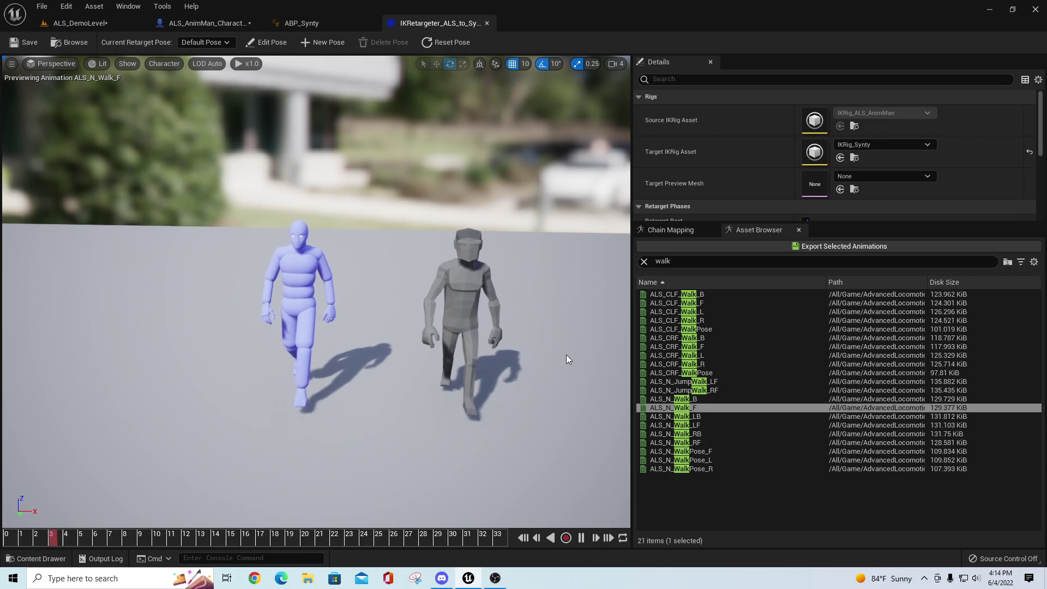